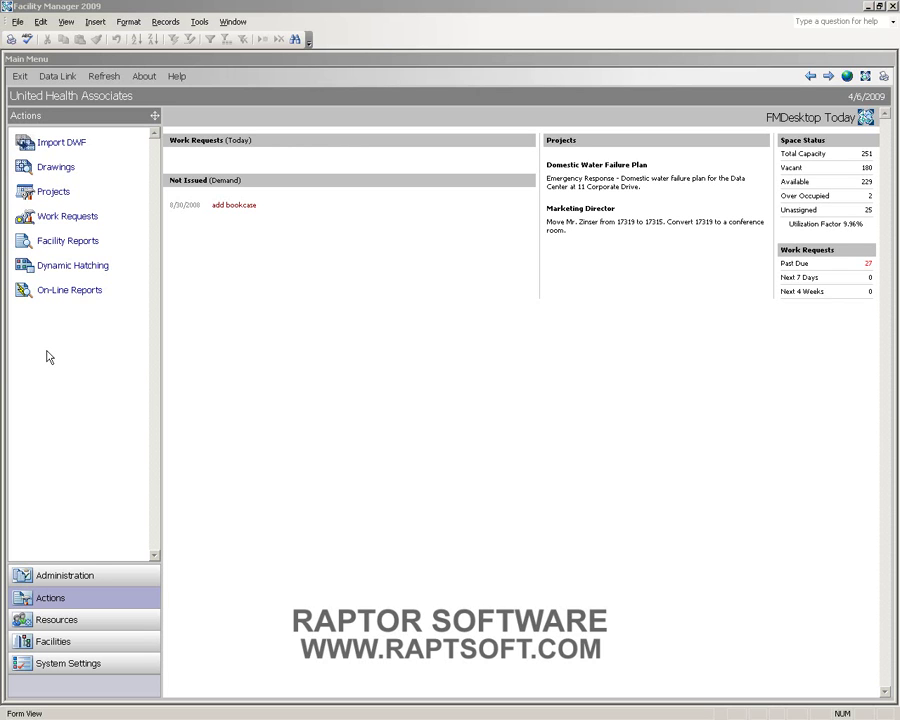
- Go through Administration and Resources to the Facilities list of organization, buildings, floors and spaces
click(58, 577)
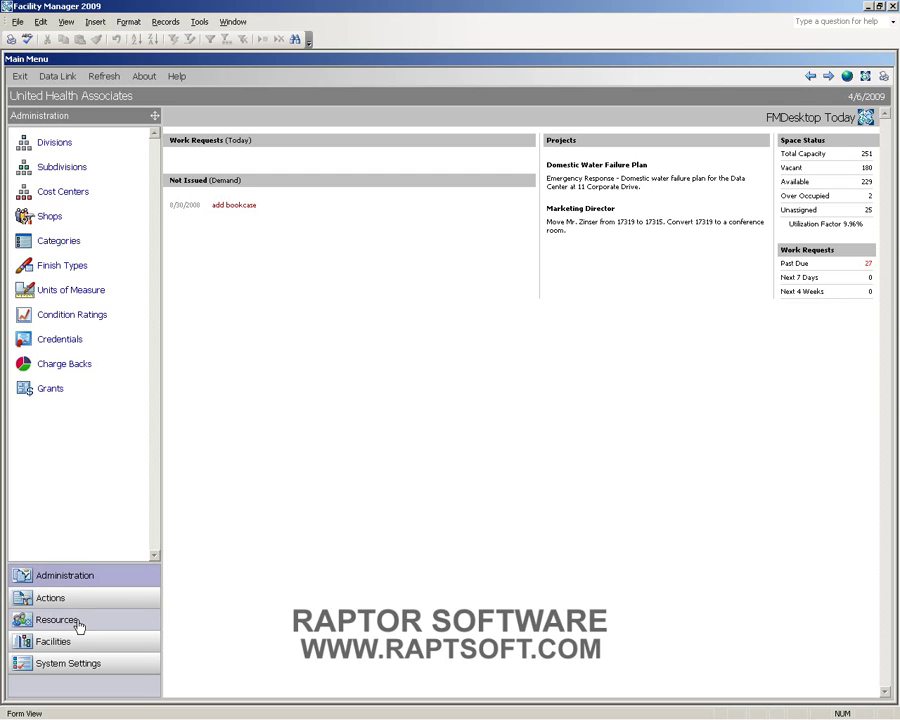
click(77, 622)
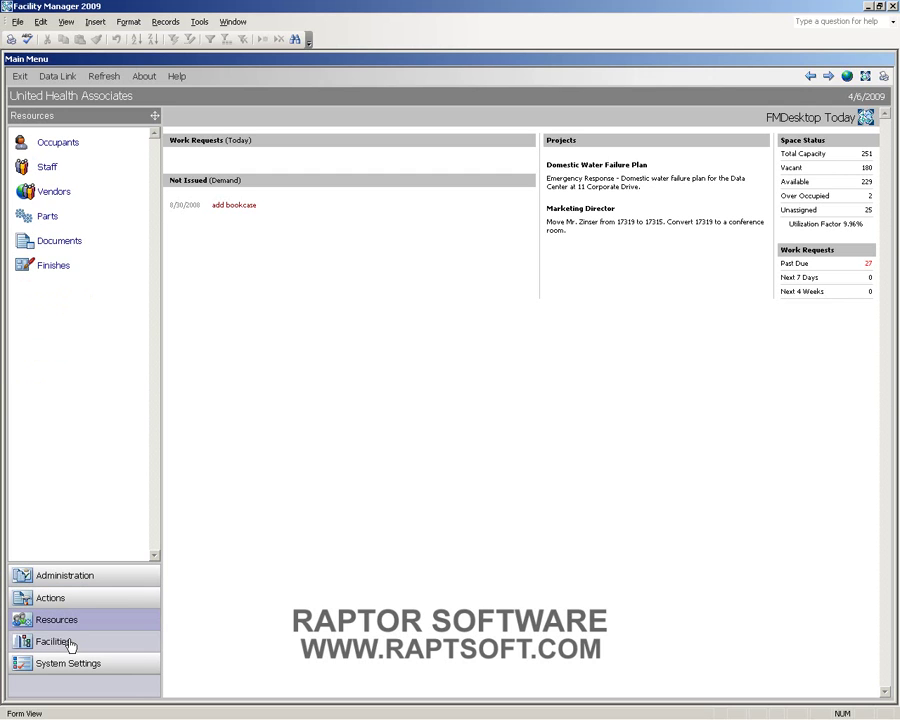
click(70, 642)
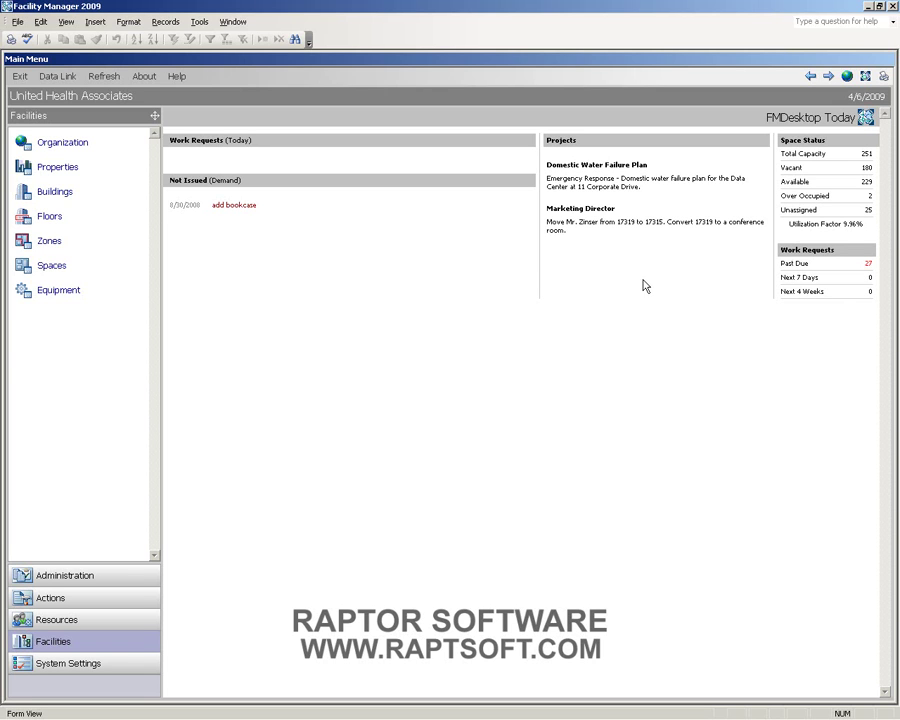
- Drill from the globe through New Hampshire and Concord to Ambulatory Care's Floor 2 record, then close it
click(846, 77)
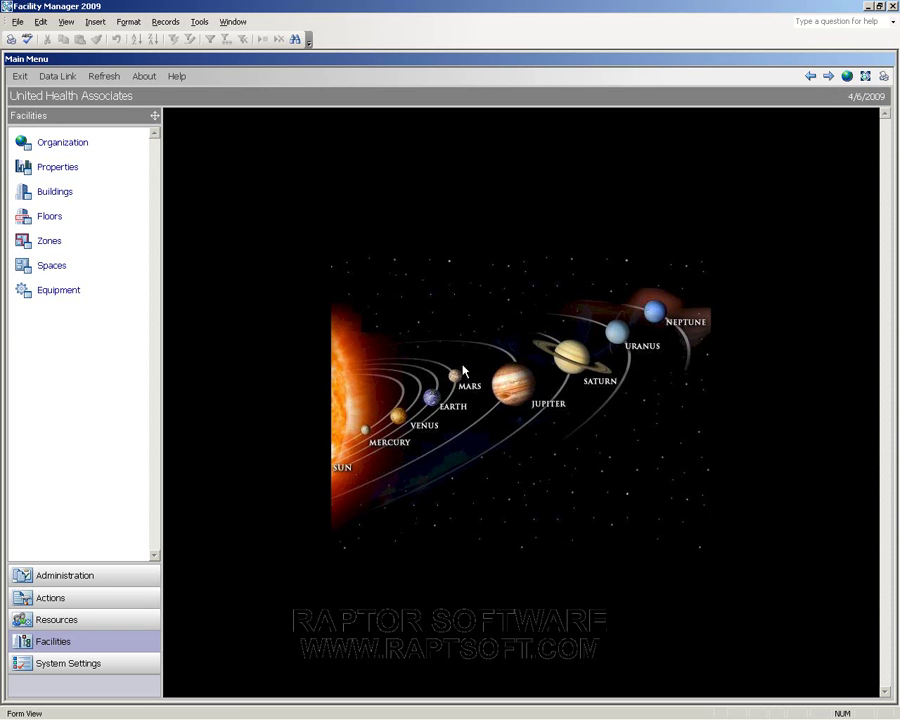
click(435, 404)
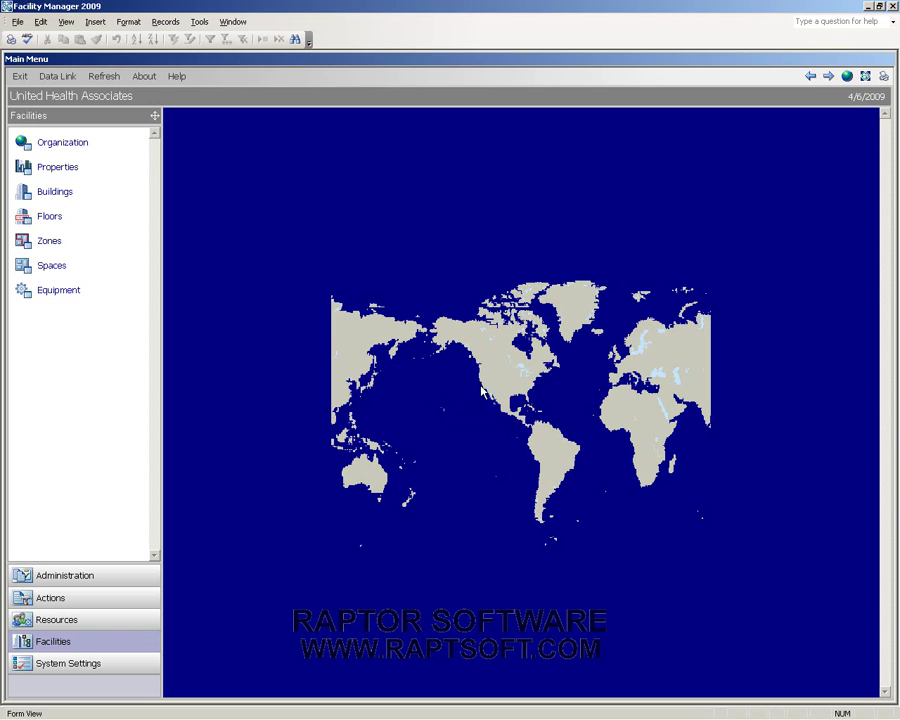
click(495, 390)
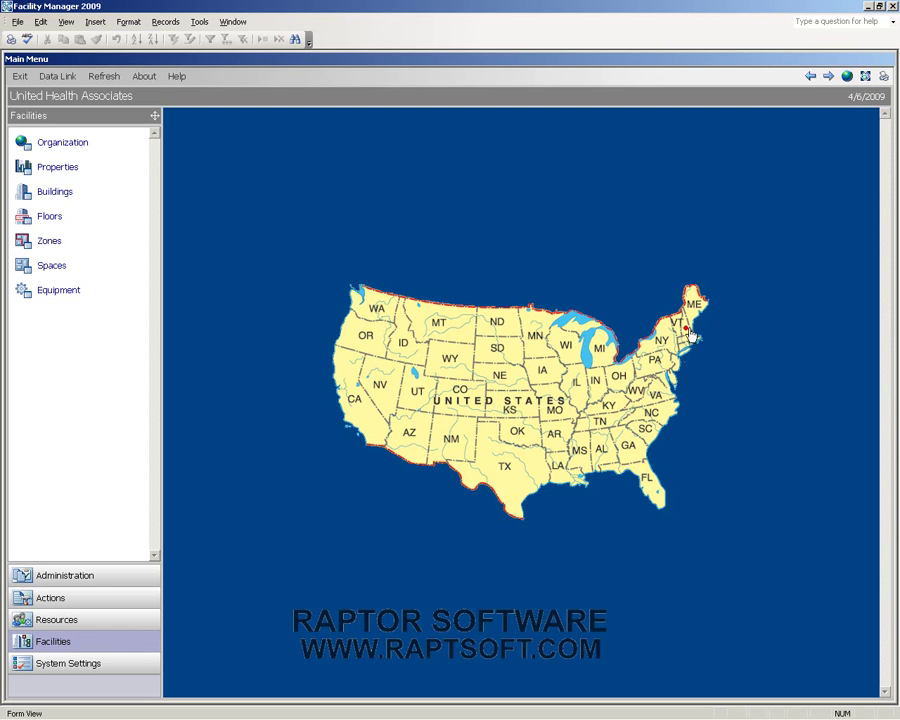
click(688, 325)
click(525, 490)
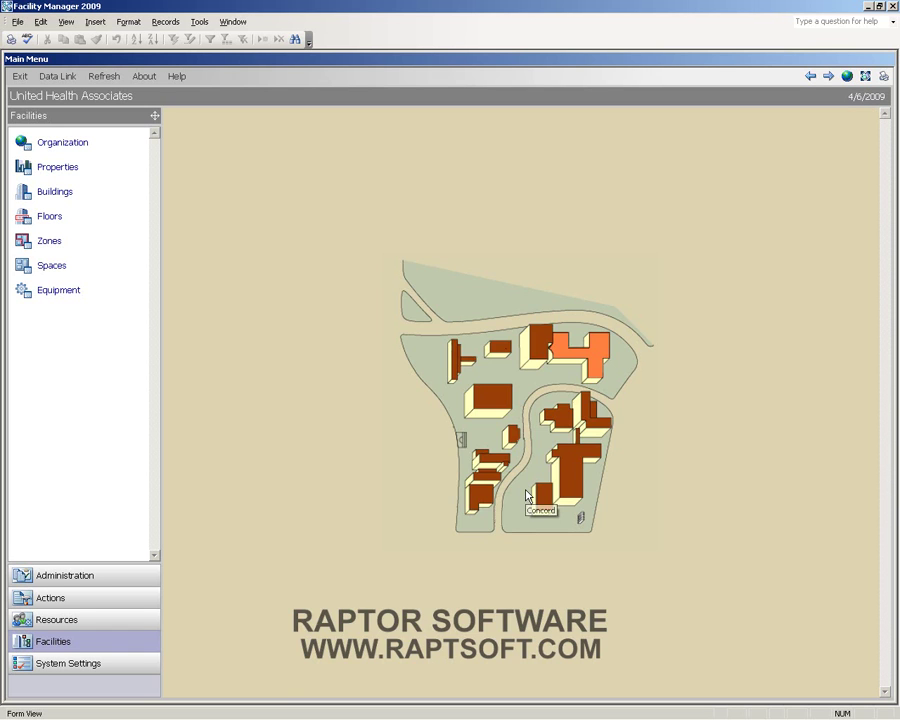
click(592, 365)
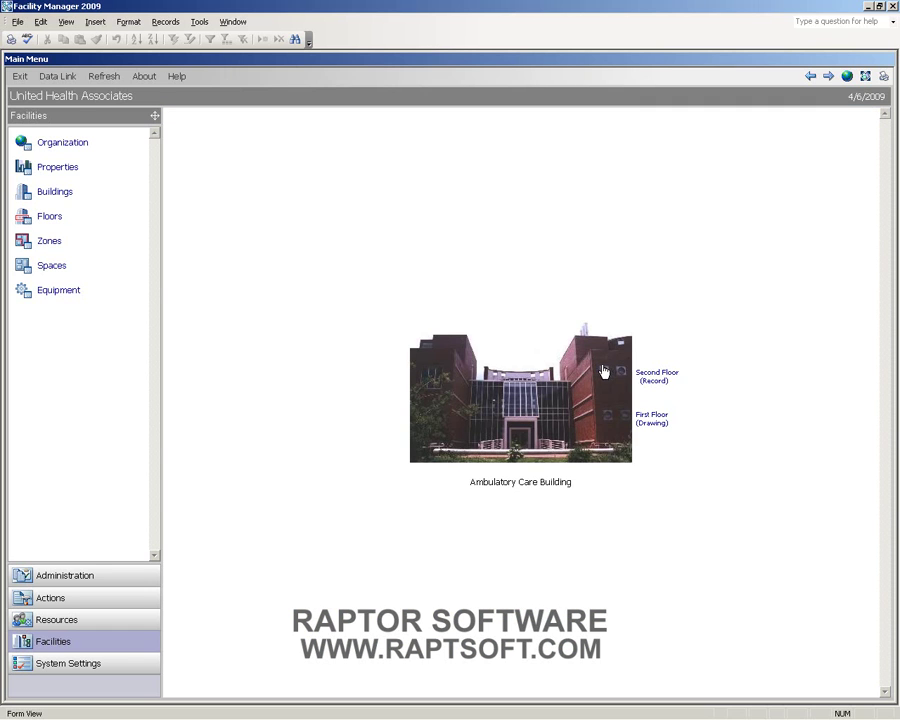
click(659, 376)
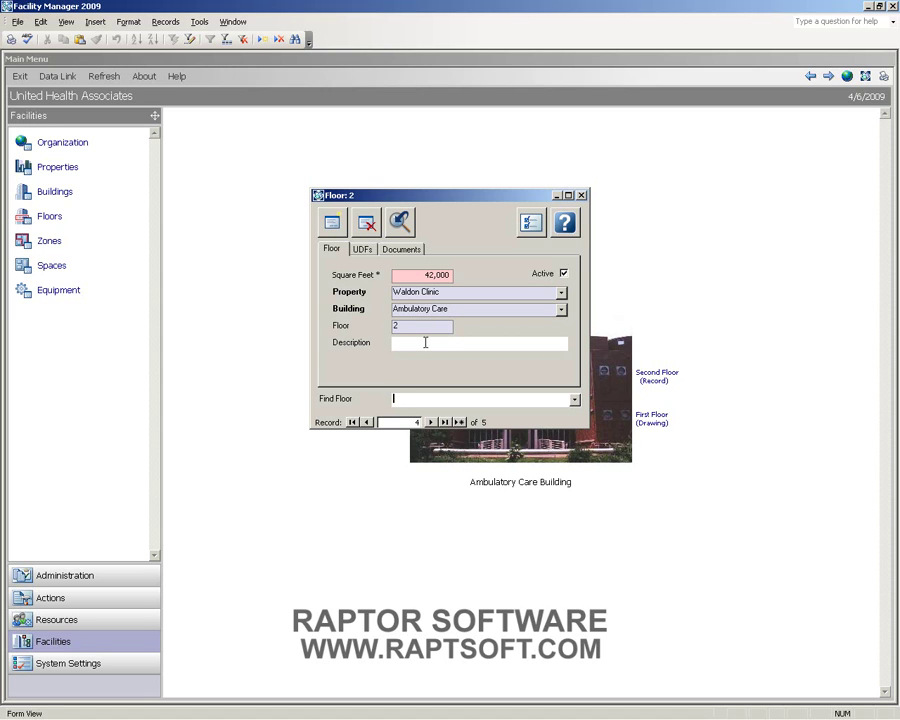
click(412, 342)
click(580, 195)
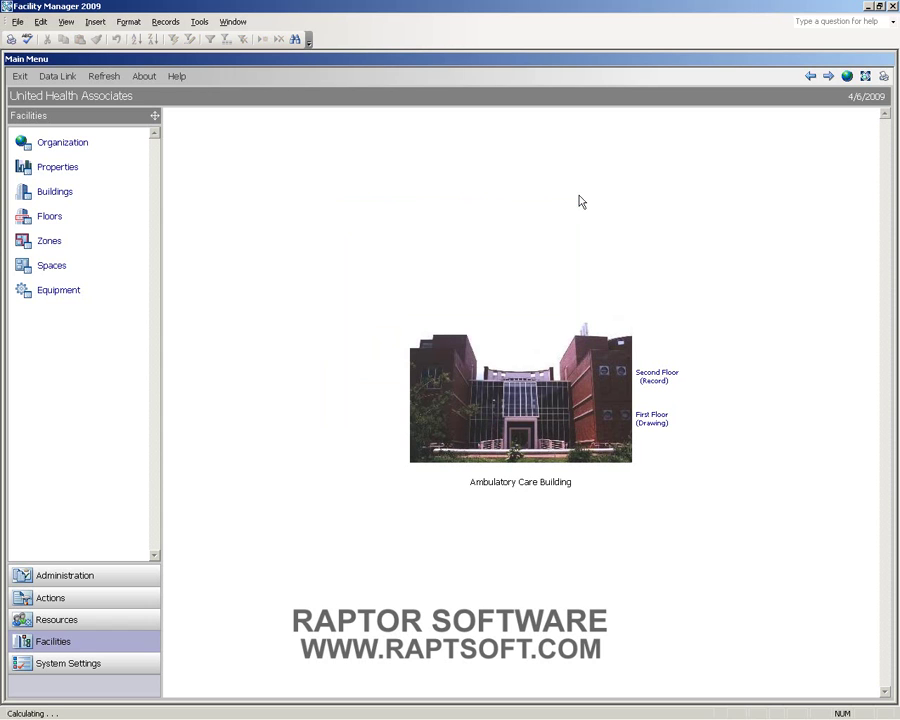
- Search the Drawings window for the Drawing 'Administration, 17' and load that floor plan
click(118, 597)
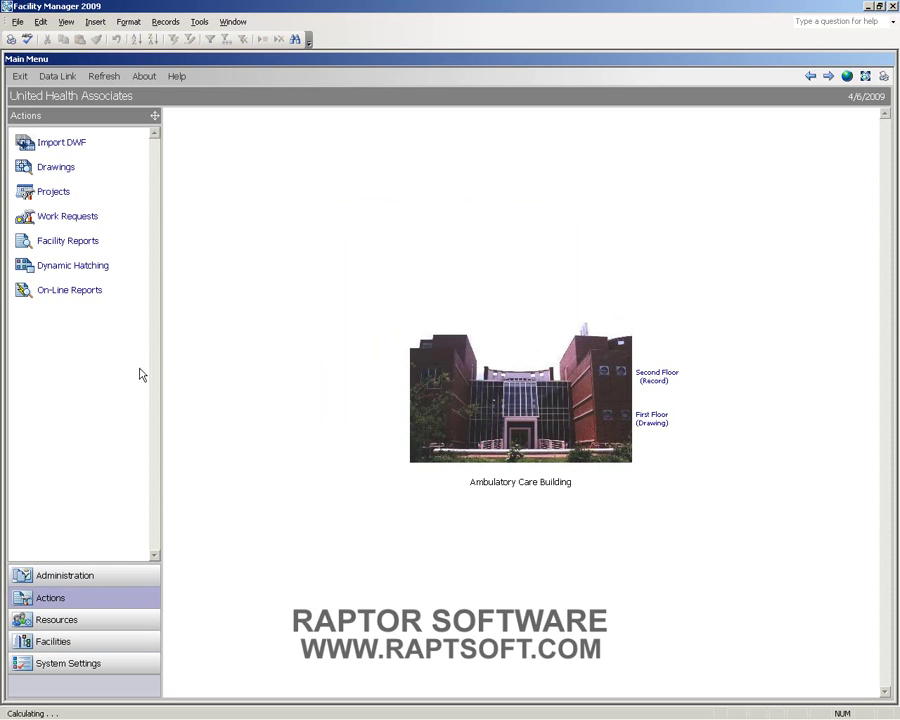
click(57, 168)
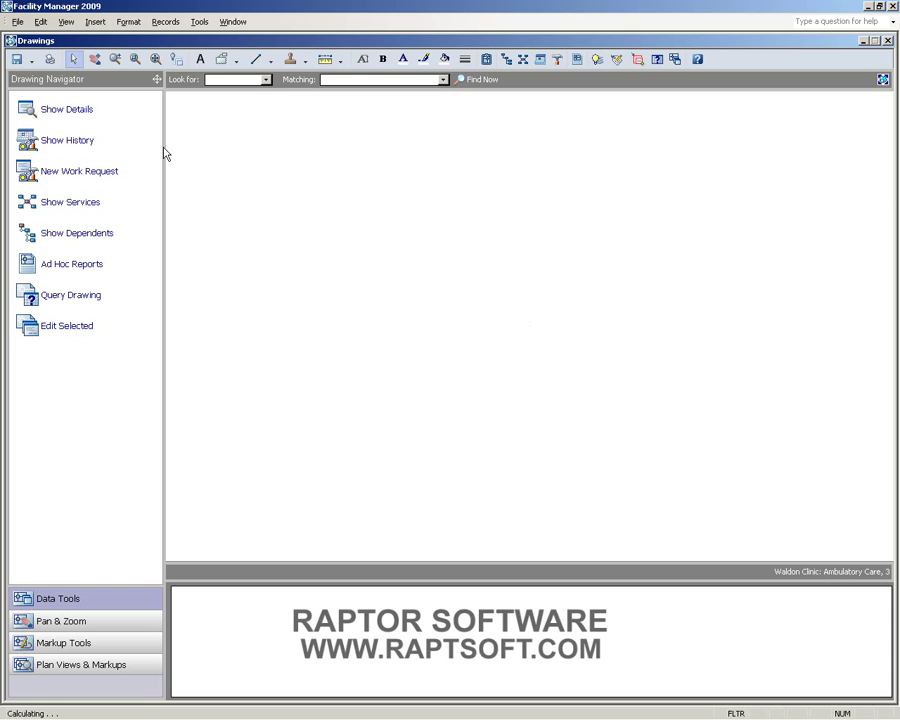
click(266, 80)
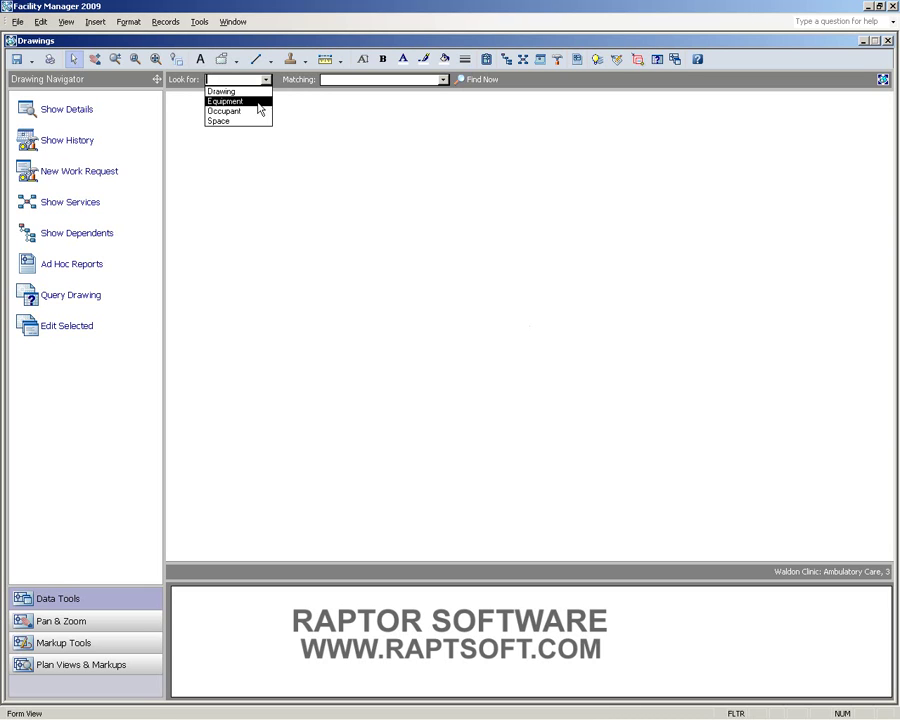
key(Up)
key(Up)
key(Up)
key(Return)
click(443, 80)
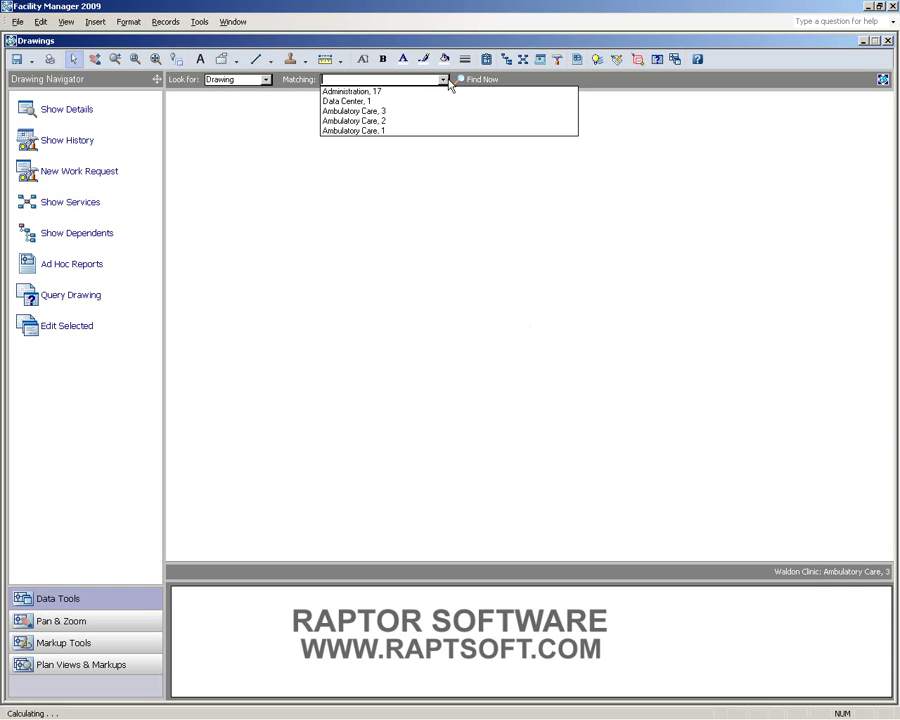
click(426, 91)
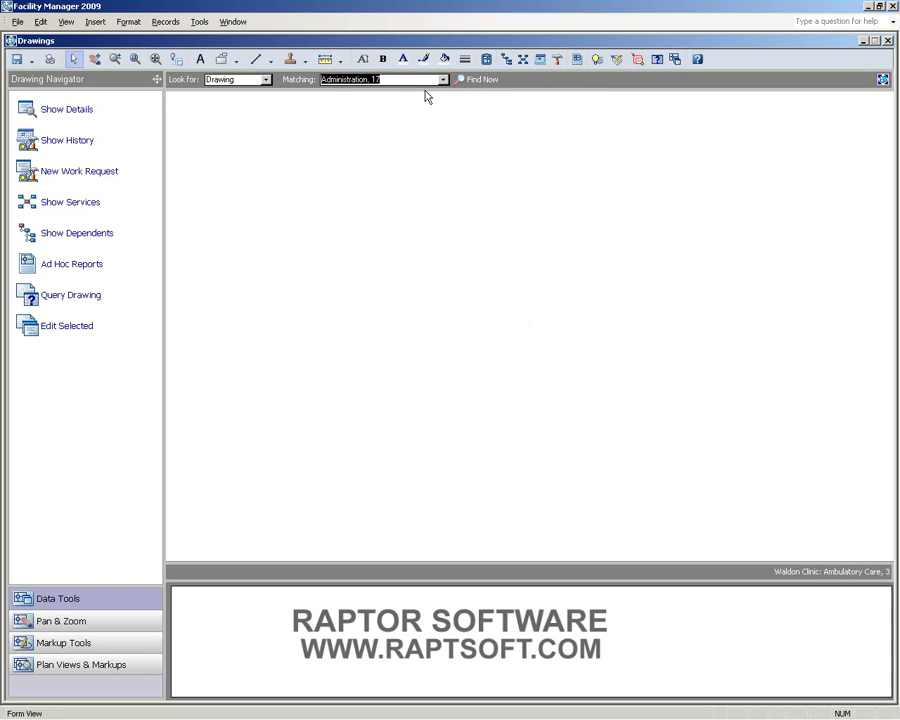
click(470, 80)
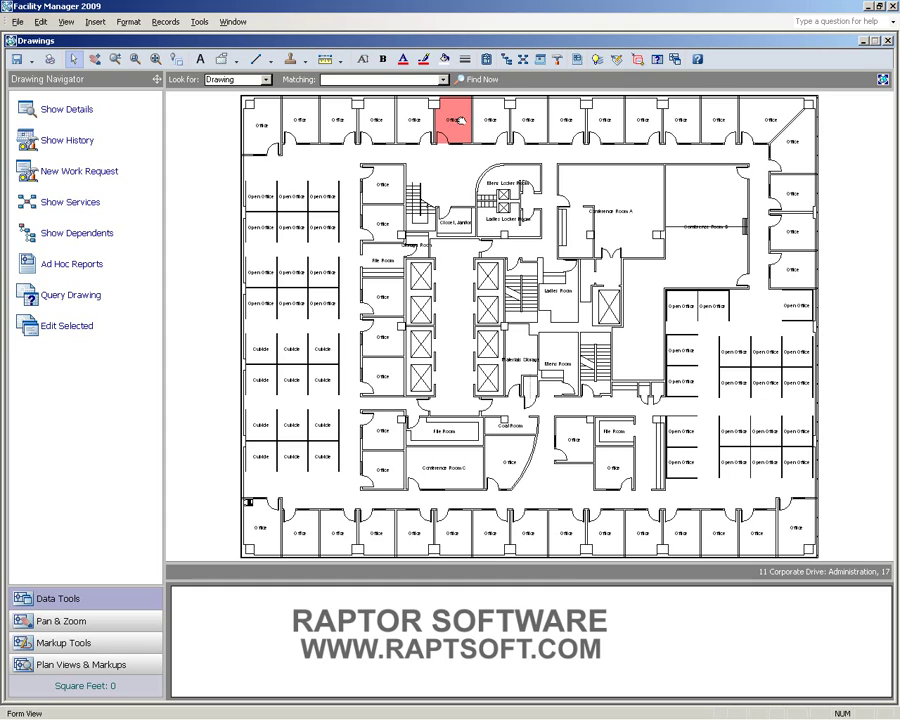
- Zoom in on the top-row offices and select space 17112 (Office, 105 sq ft)
mouse_move(457, 121)
mouse_down()
mouse_move(556, 210)
mouse_move(498, 172)
mouse_move(557, 226)
mouse_up()
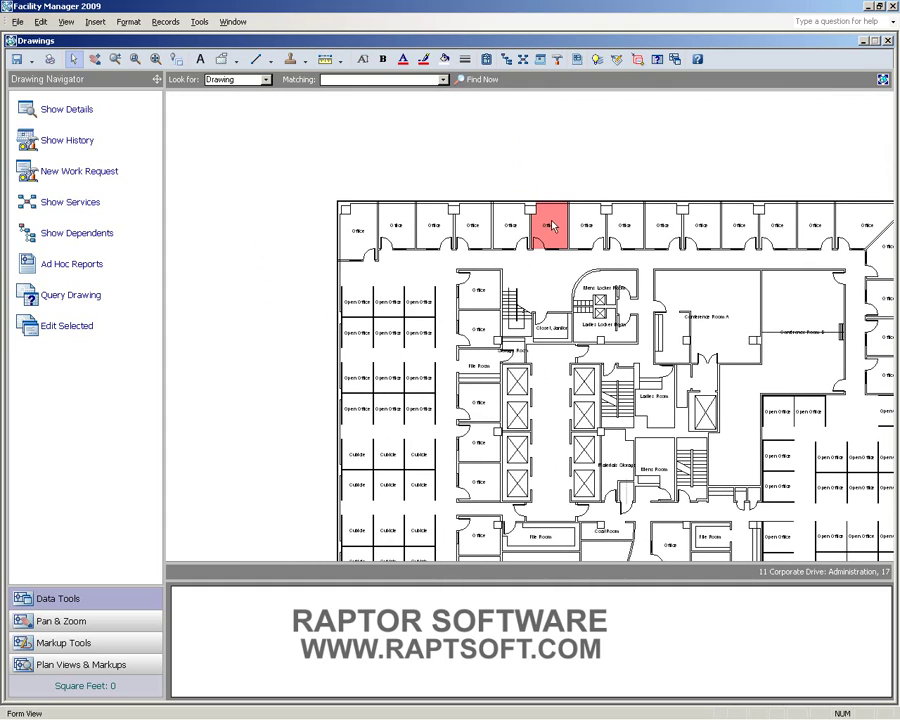
scroll(550, 229, up, 3)
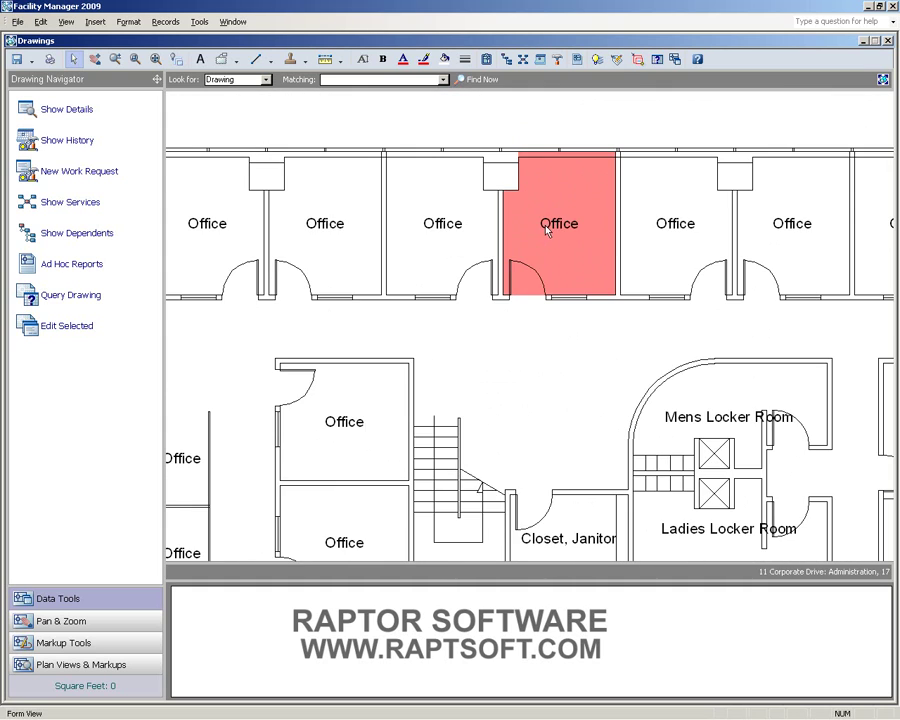
click(545, 228)
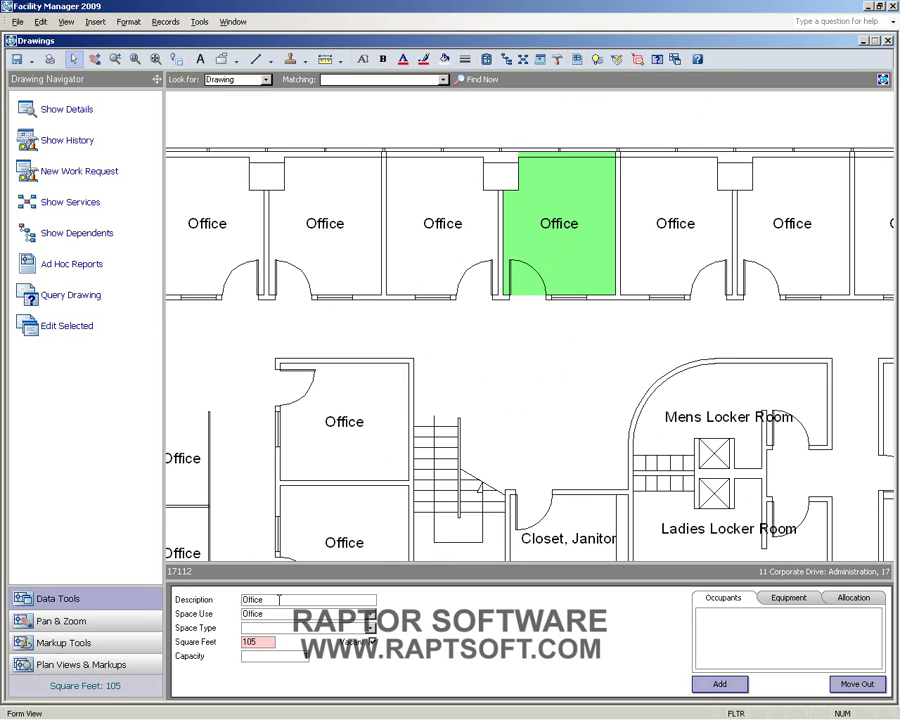
- Change space 17112's description from Office to 'Specialty Office'
double_click(279, 599)
text(Specialty Office)
key(Tab)
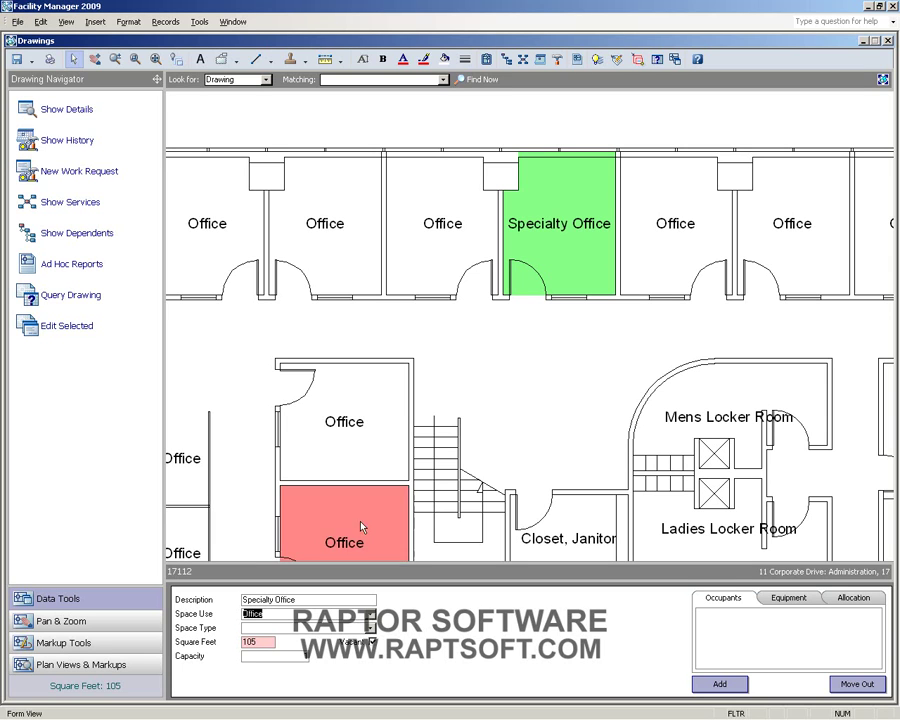
- Zoom out and select the top-left corner office to see its occupant
drag(439, 374, 485, 355)
scroll(485, 355, down, 3)
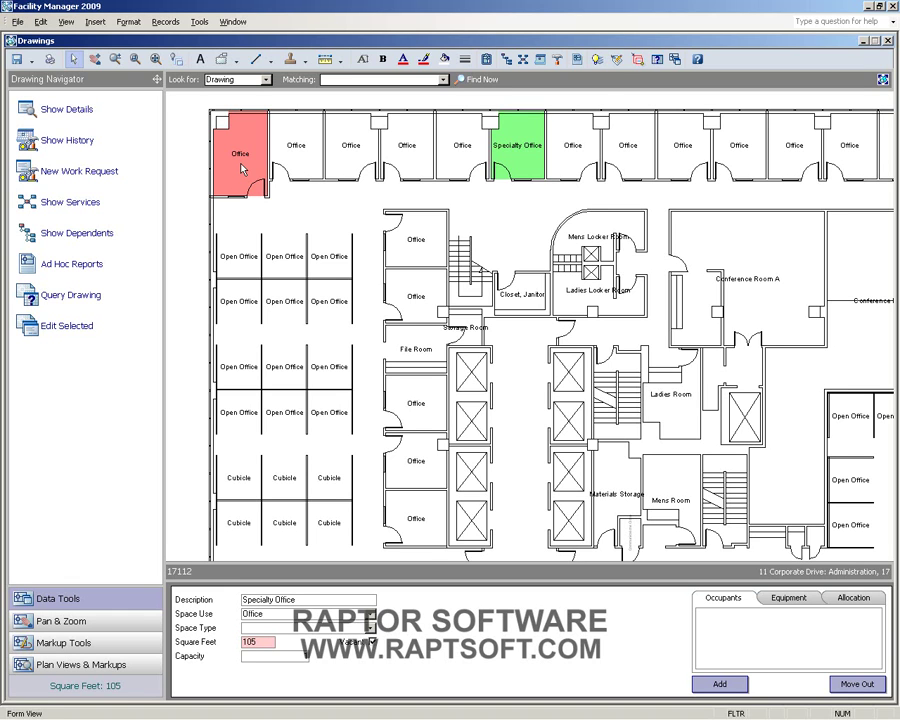
click(243, 169)
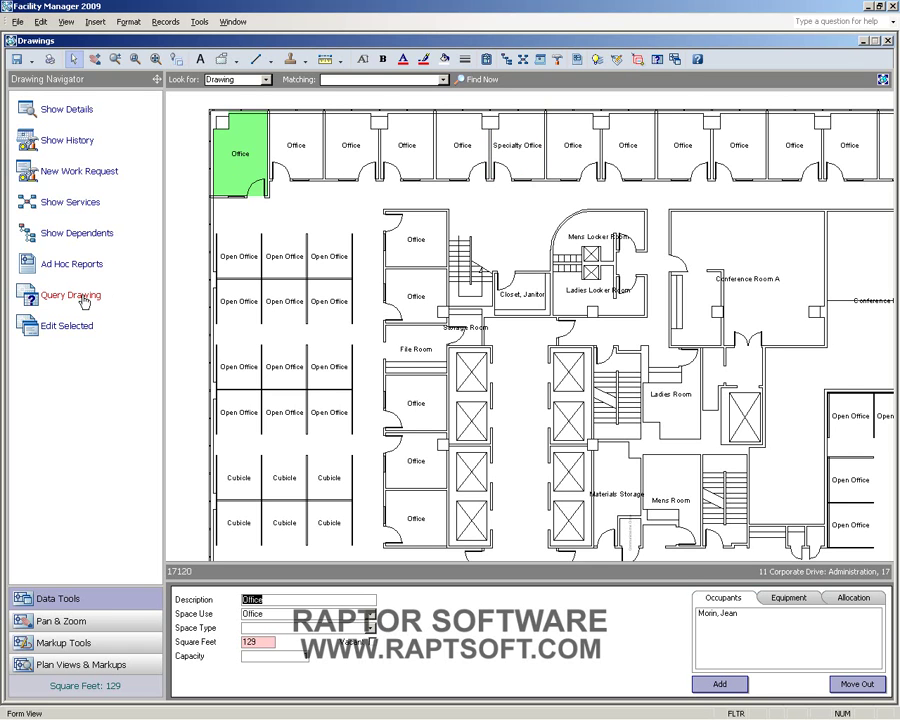
click(83, 298)
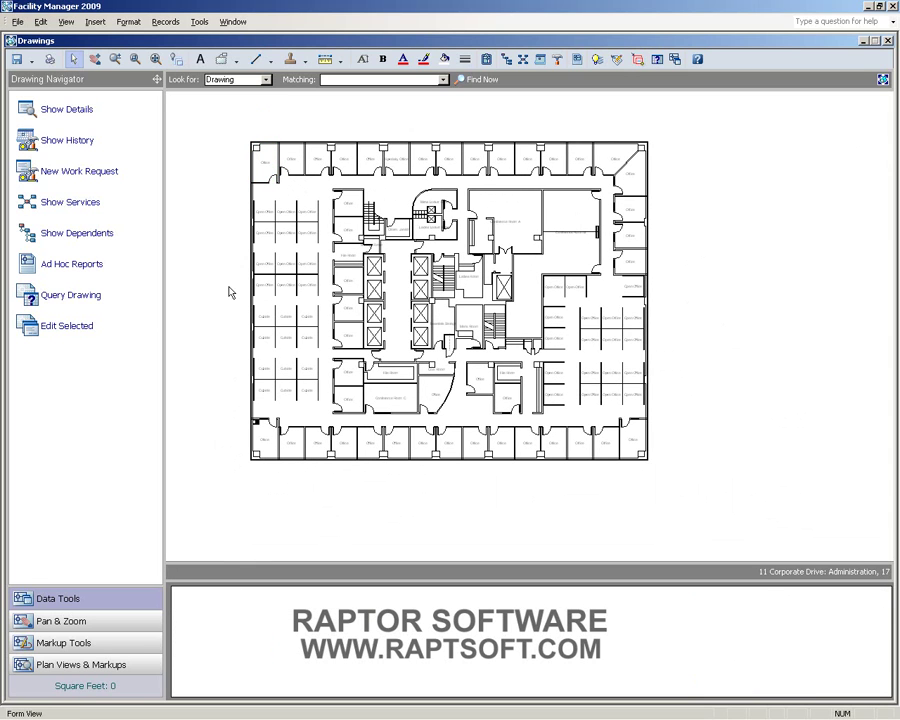
- Add a first query condition Description = Conference Room A, joined to the next with OR
click(82, 299)
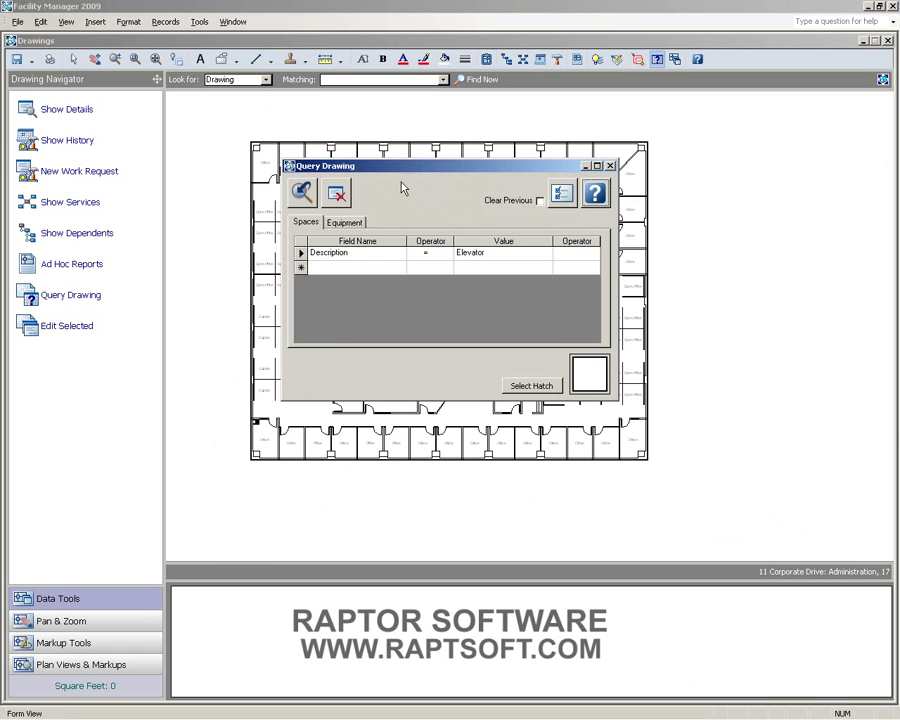
mouse_move(426, 168)
mouse_down()
mouse_move(705, 183)
mouse_move(725, 197)
mouse_up()
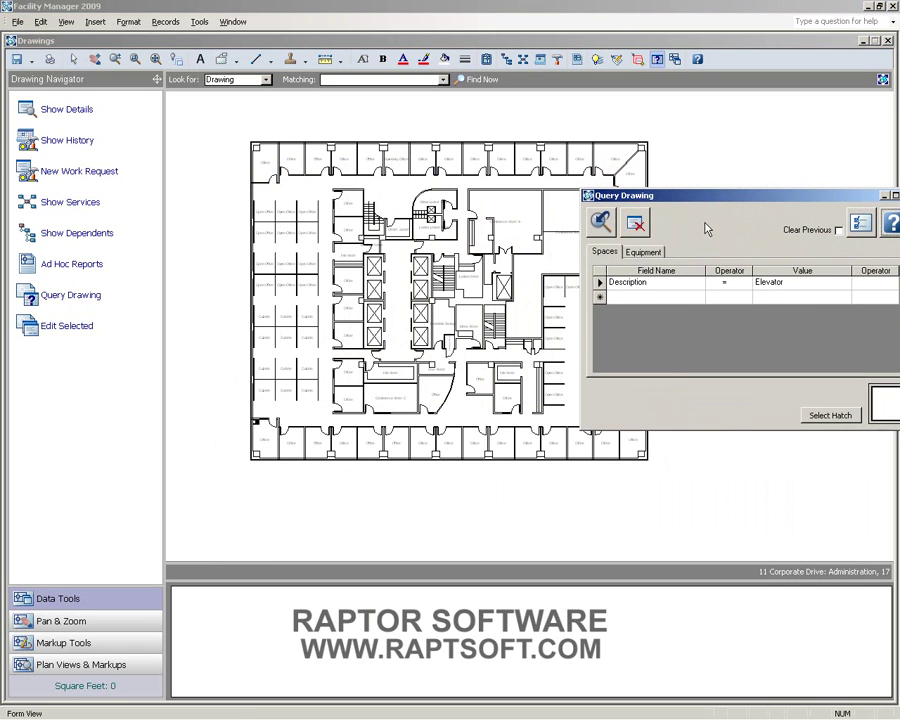
click(689, 285)
click(699, 283)
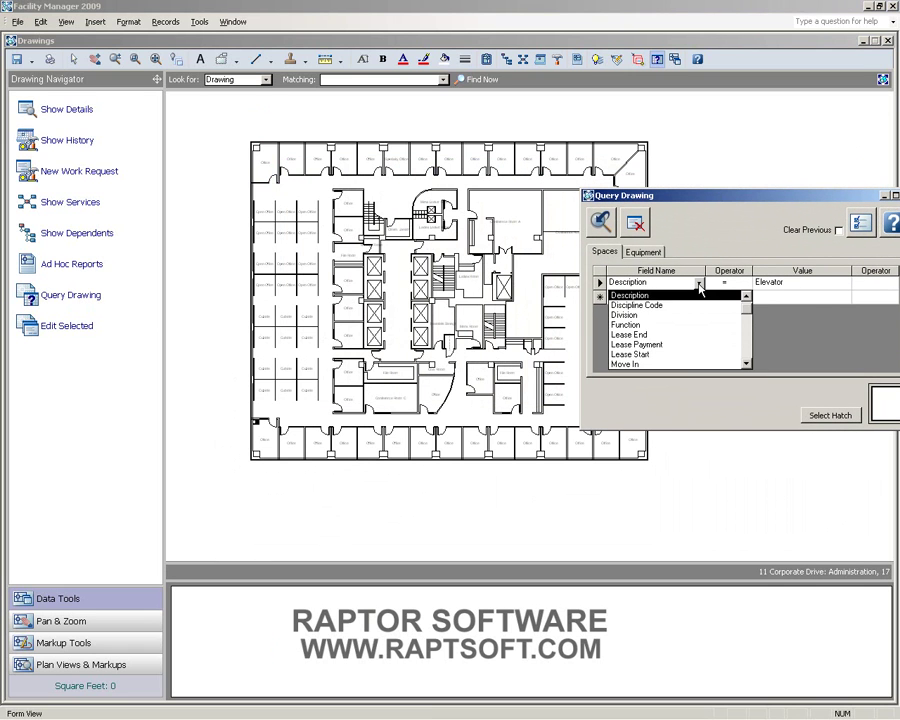
click(746, 366)
double_click(746, 366)
double_click(746, 366)
click(746, 366)
double_click(746, 366)
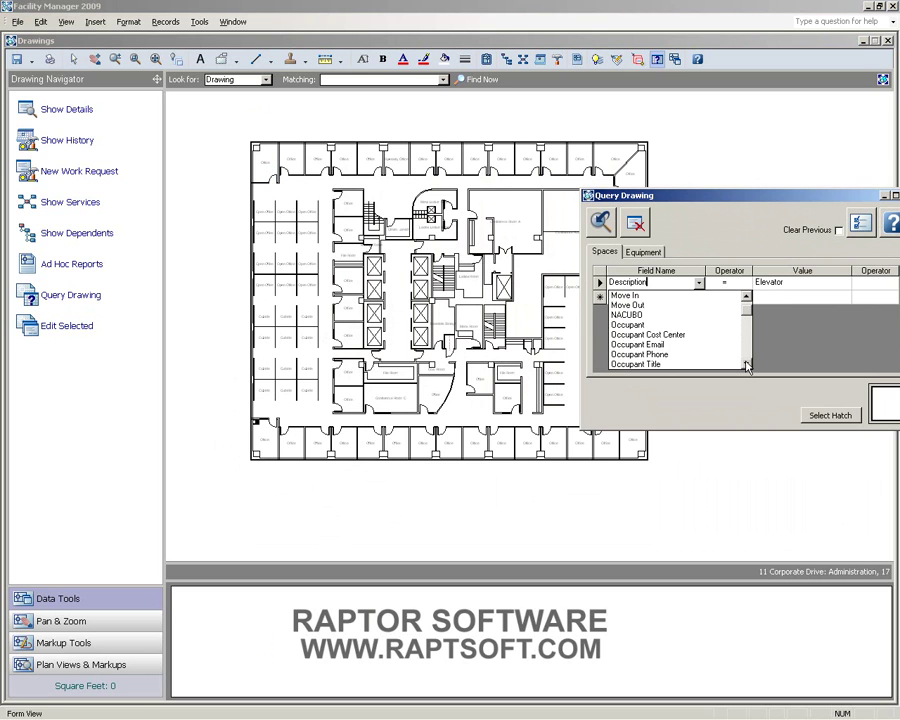
click(767, 284)
click(845, 284)
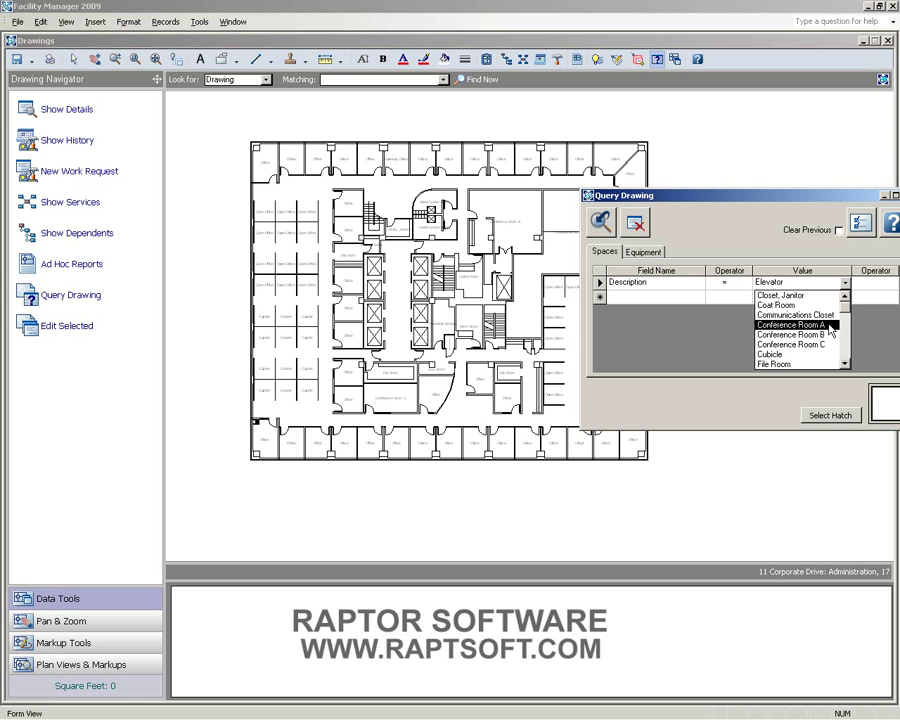
click(830, 331)
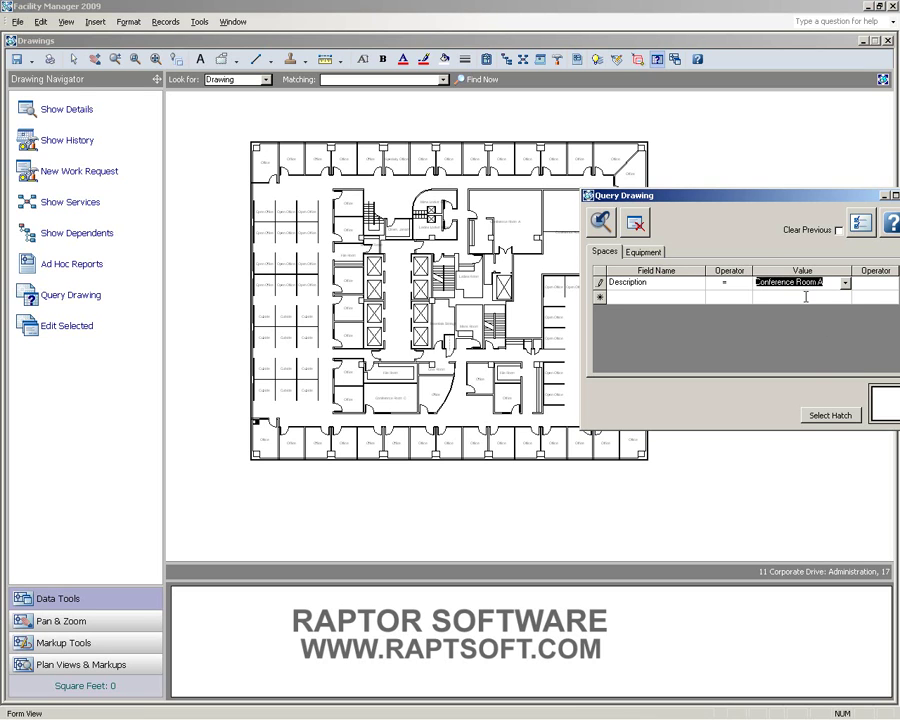
drag(778, 198, 712, 184)
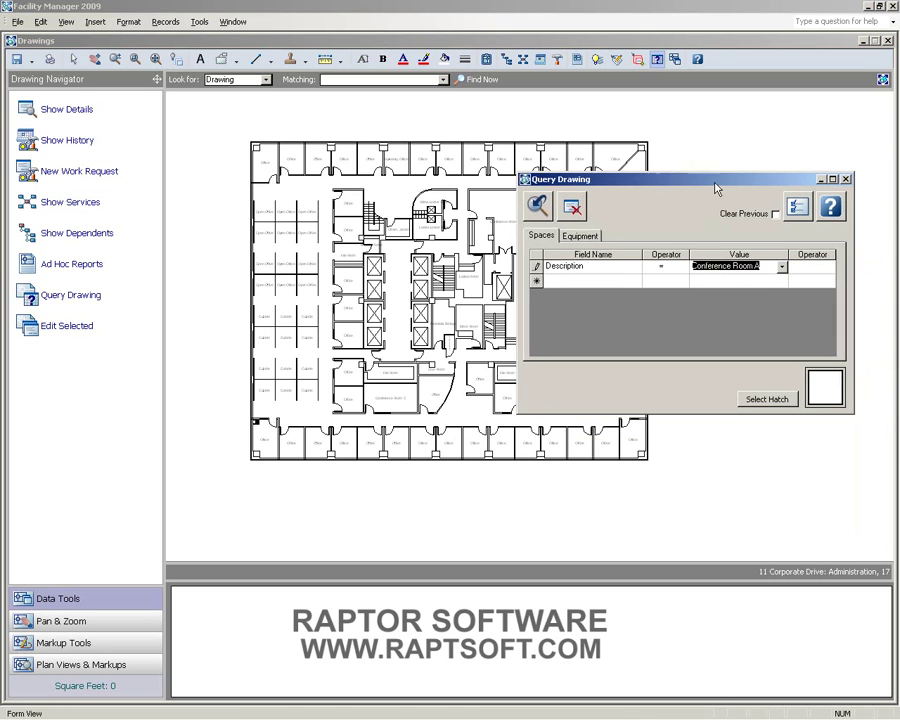
click(826, 266)
click(816, 290)
- Add a second condition Description = Conference Room B, keeping the OR connector
click(592, 281)
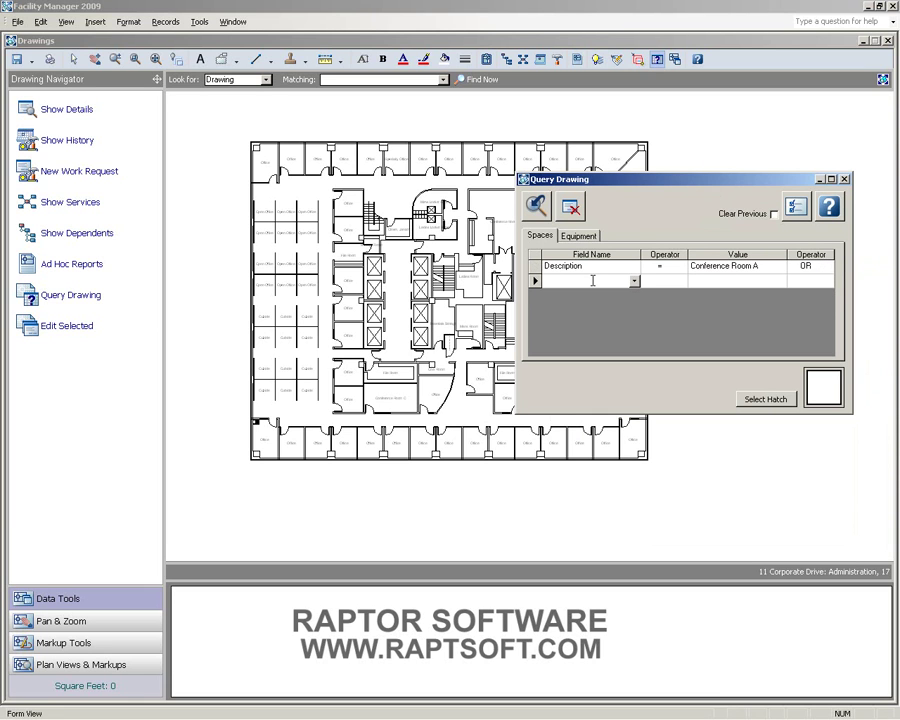
text(D)
key(Tab)
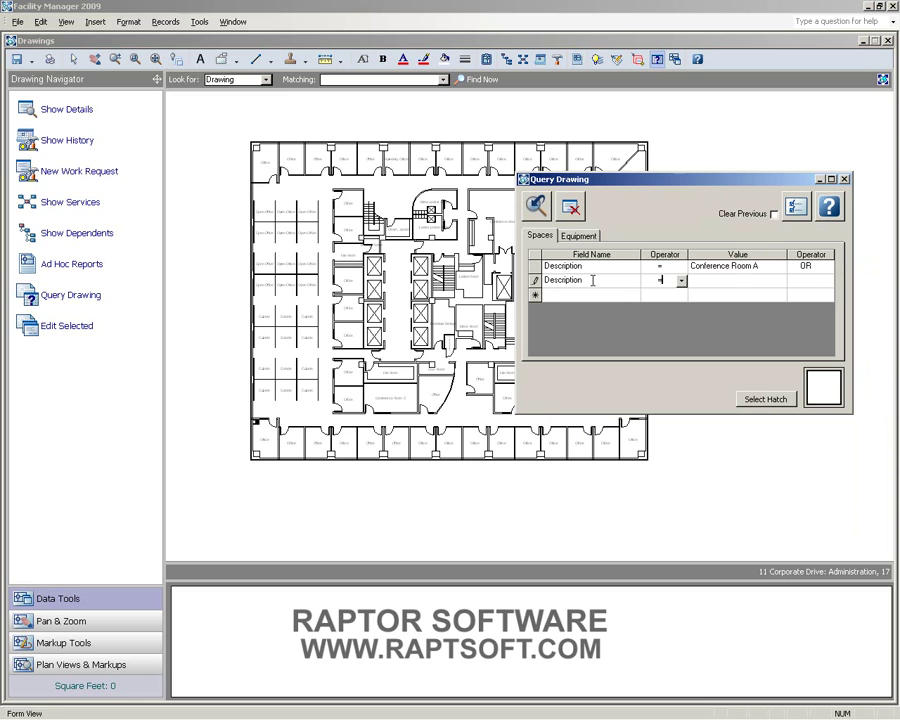
text(conference Room A)
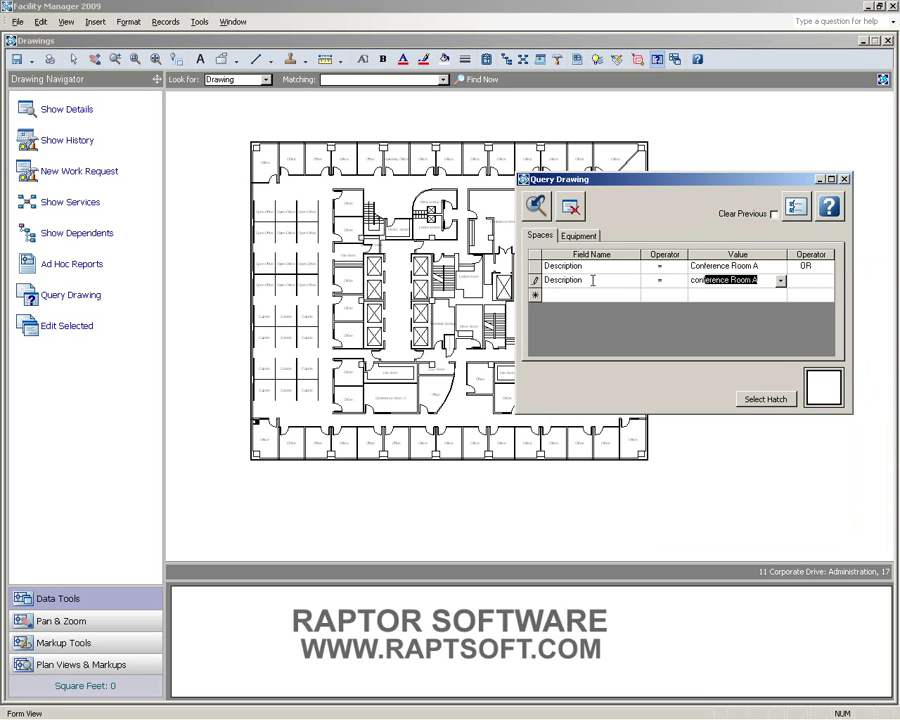
click(780, 281)
click(745, 302)
click(809, 281)
click(822, 280)
click(800, 293)
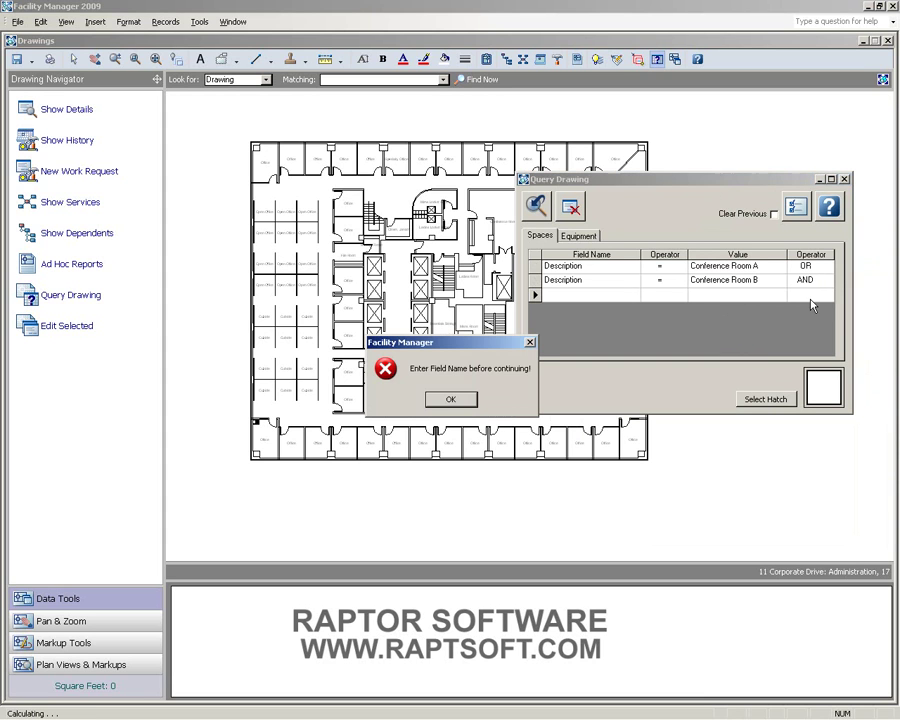
click(451, 399)
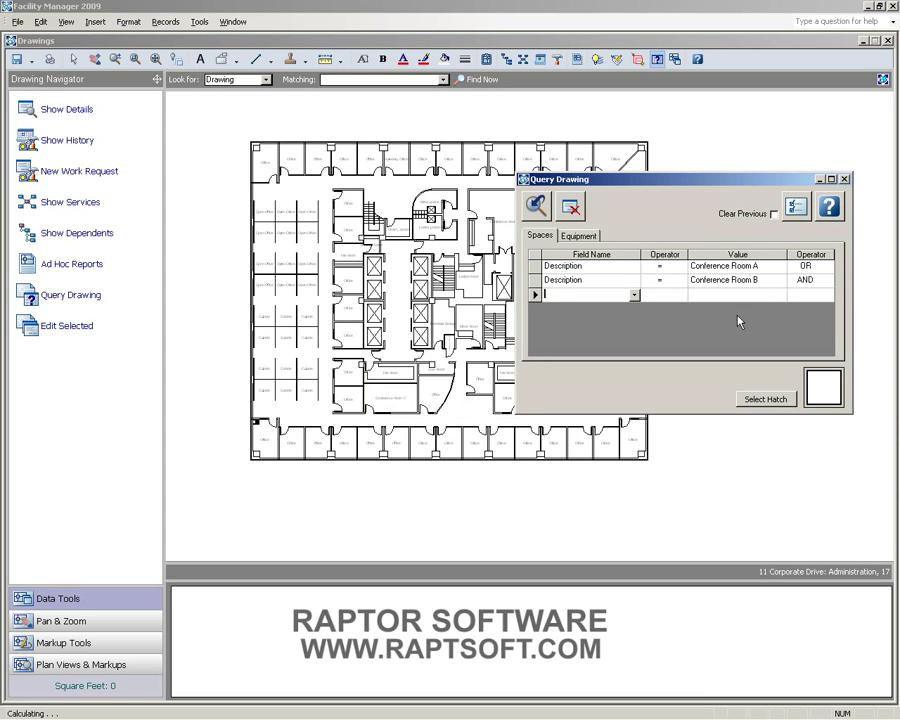
click(814, 281)
click(829, 287)
click(806, 302)
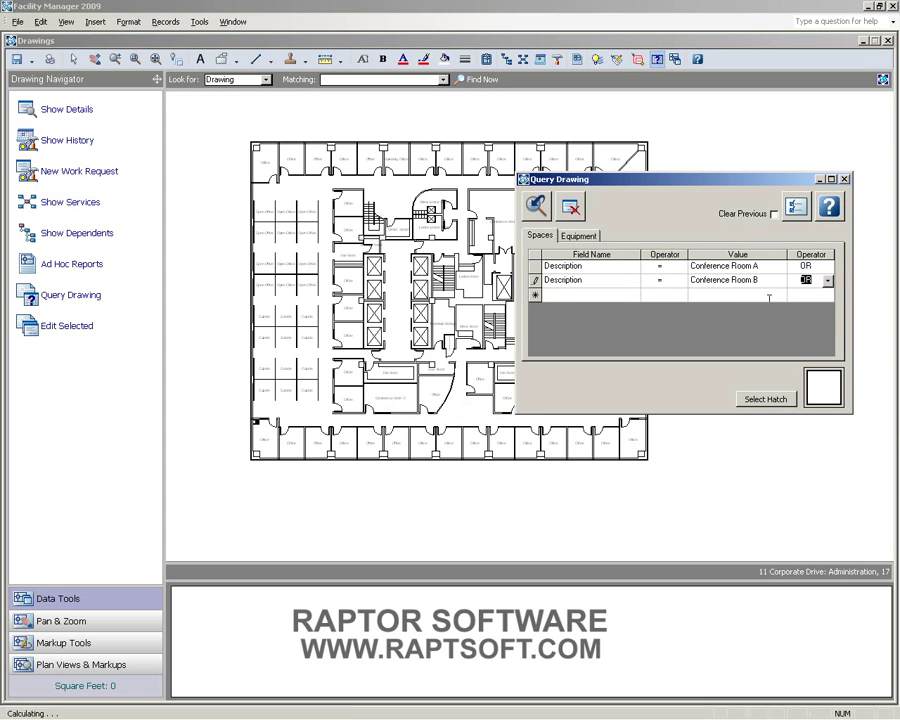
- Add a third condition Description = Conference Room C
click(592, 294)
text(description)
key(Tab)
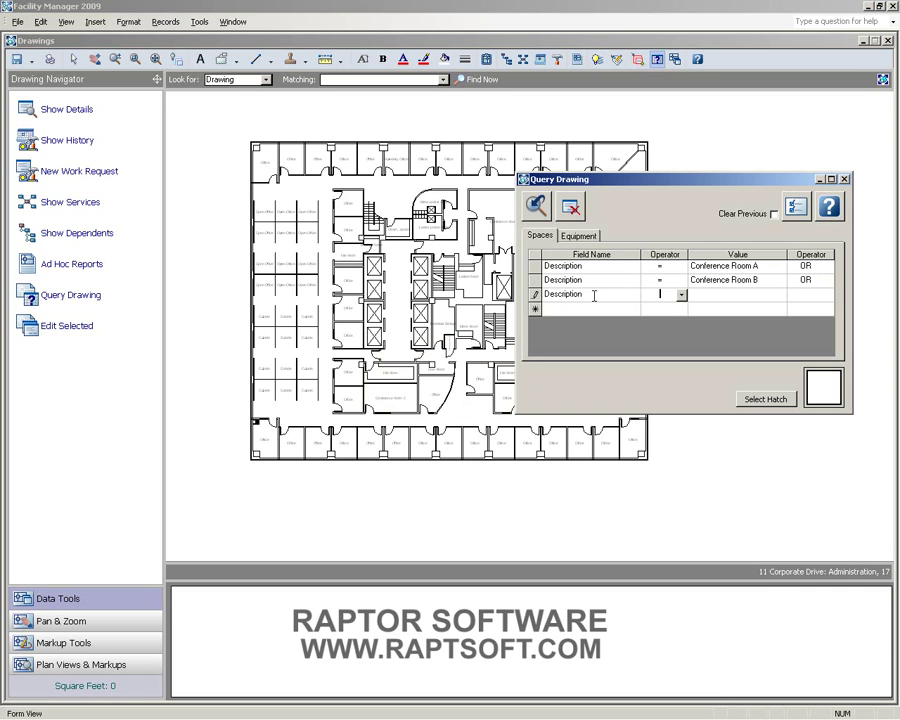
text(=)
key(Tab)
text(con)
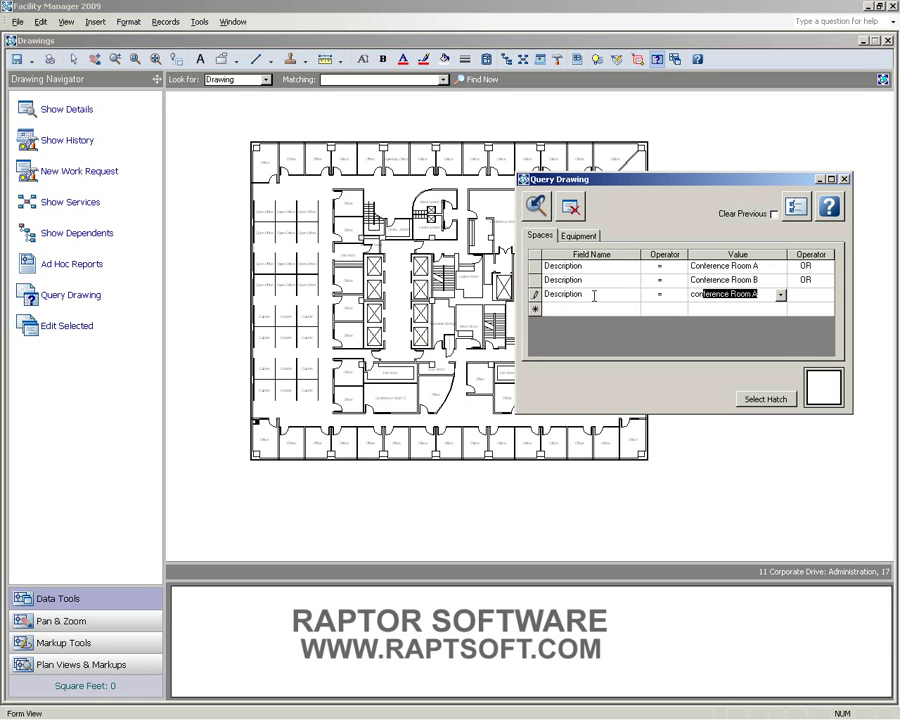
click(780, 295)
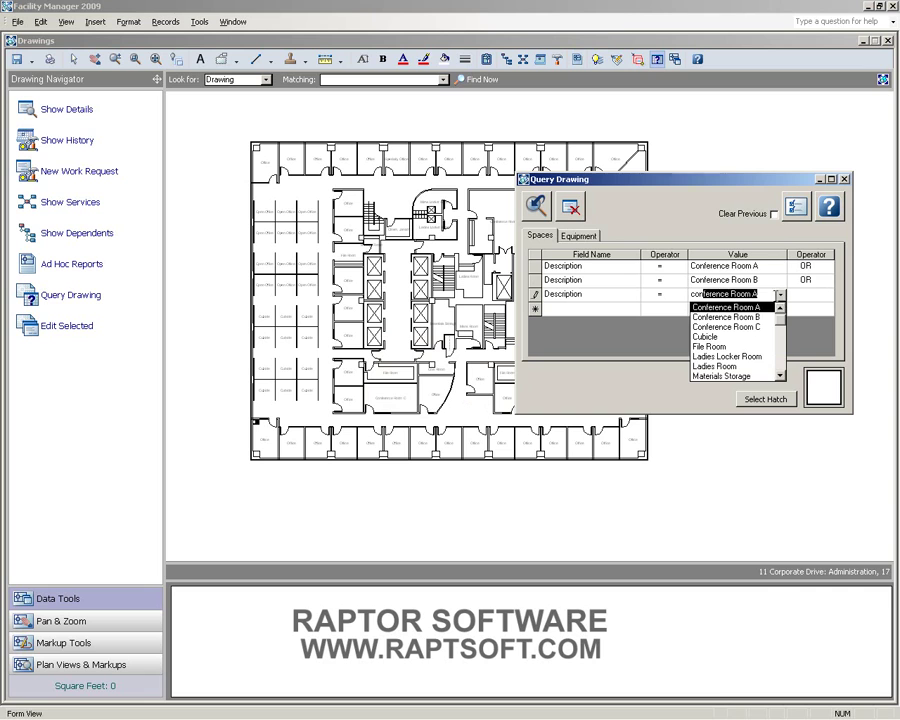
click(740, 327)
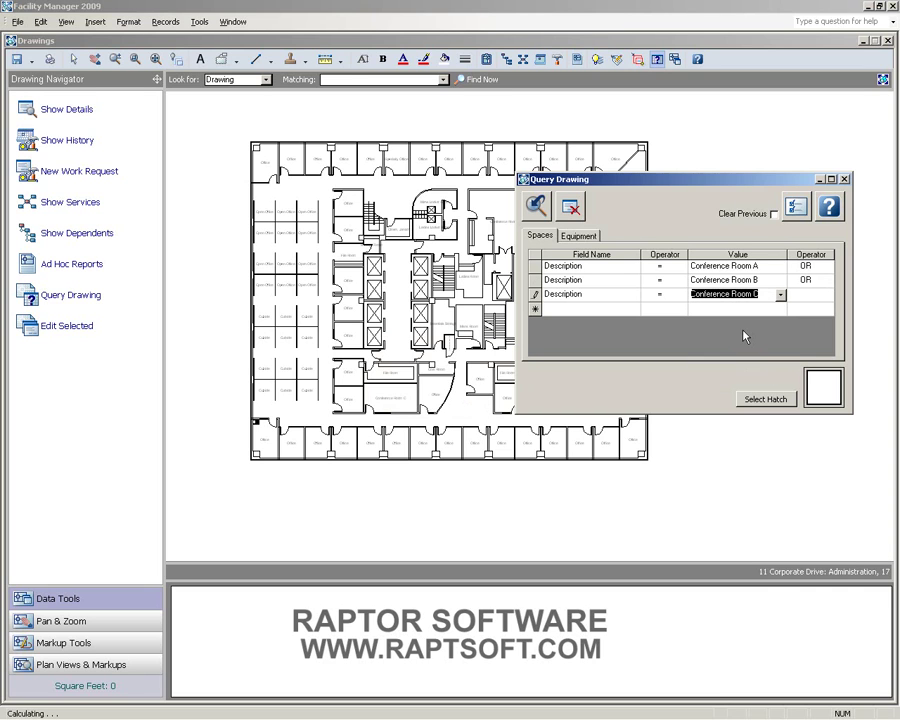
- Clear the query and replace it with one condition, Description Like *Conference*
click(570, 207)
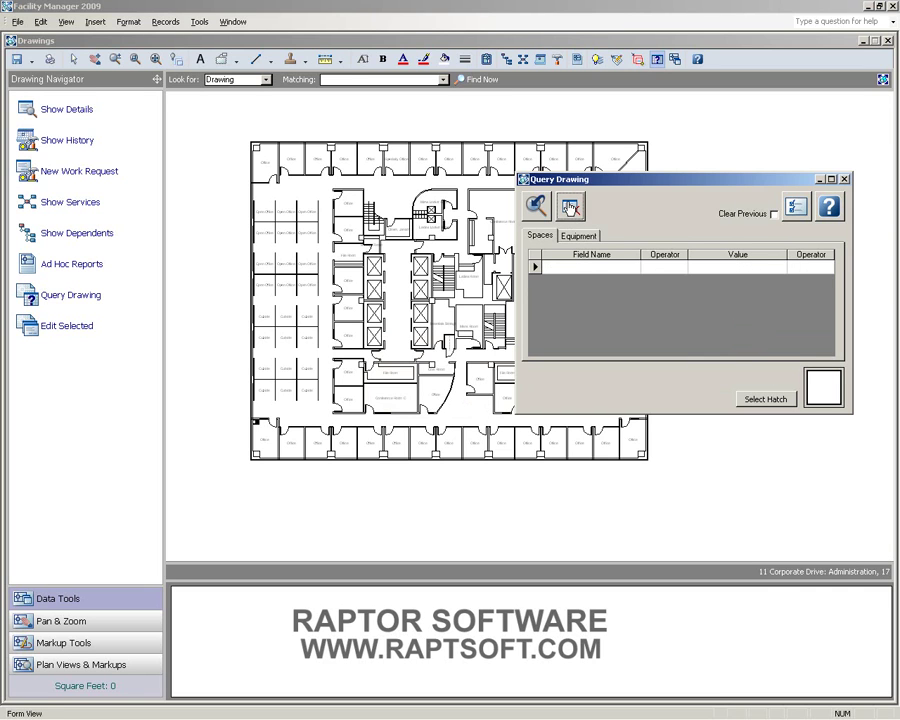
click(586, 266)
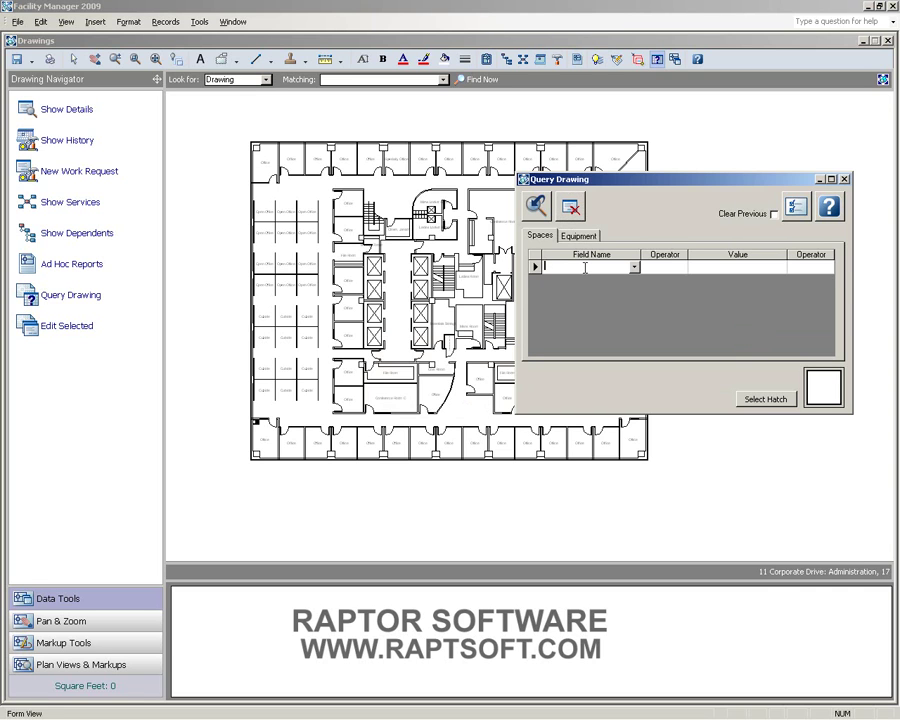
text(description)
key(Tab)
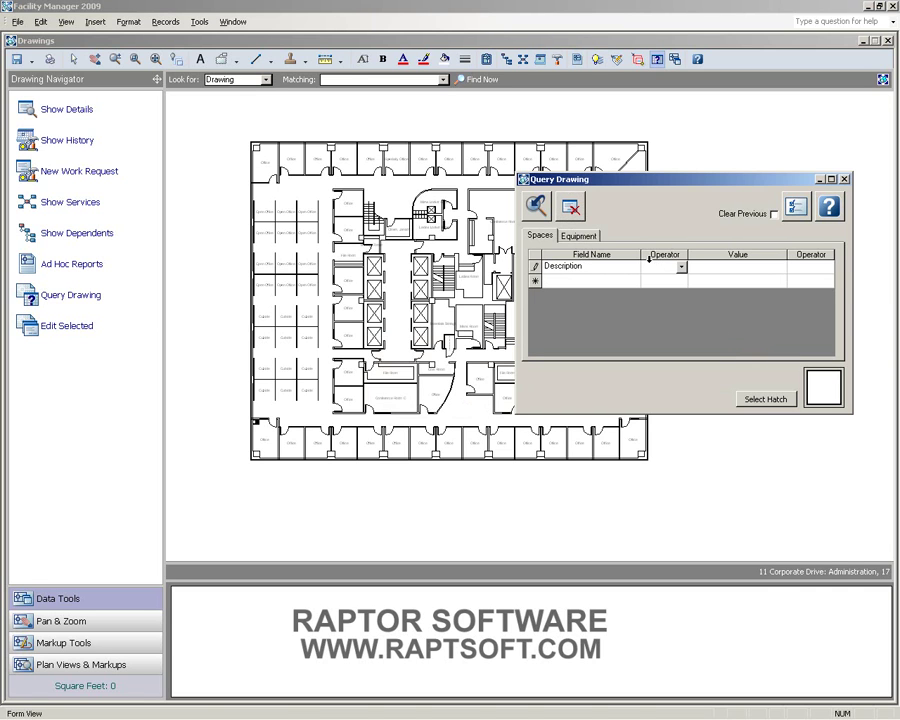
click(681, 267)
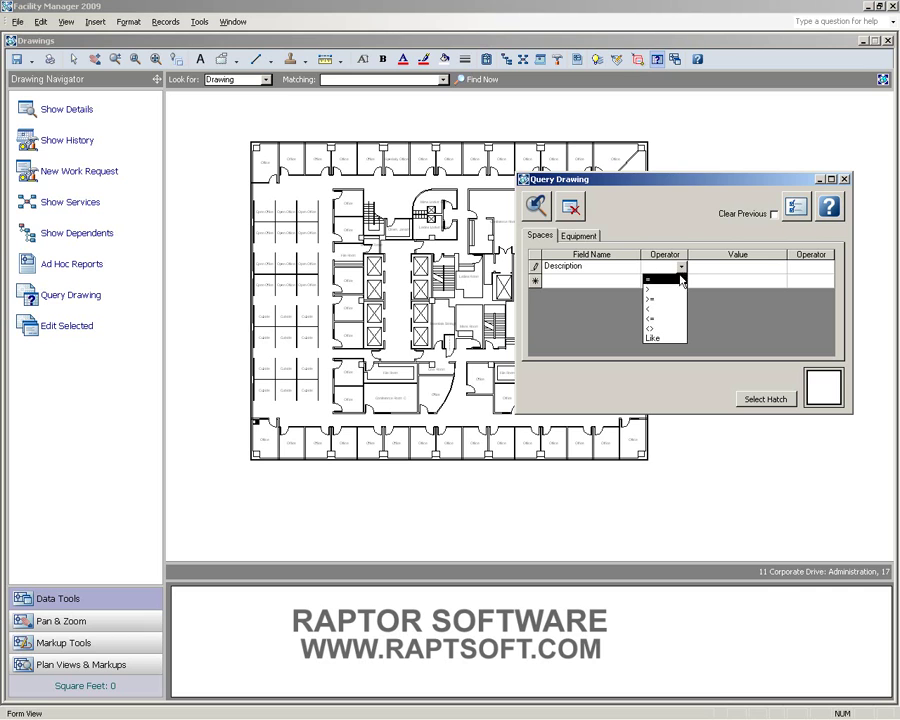
click(659, 341)
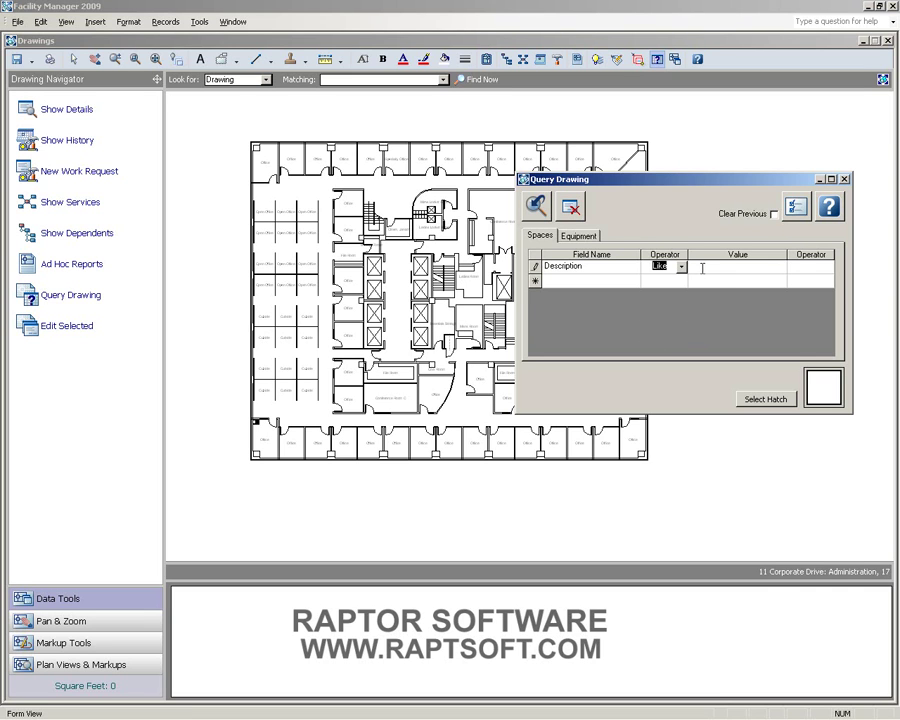
click(703, 266)
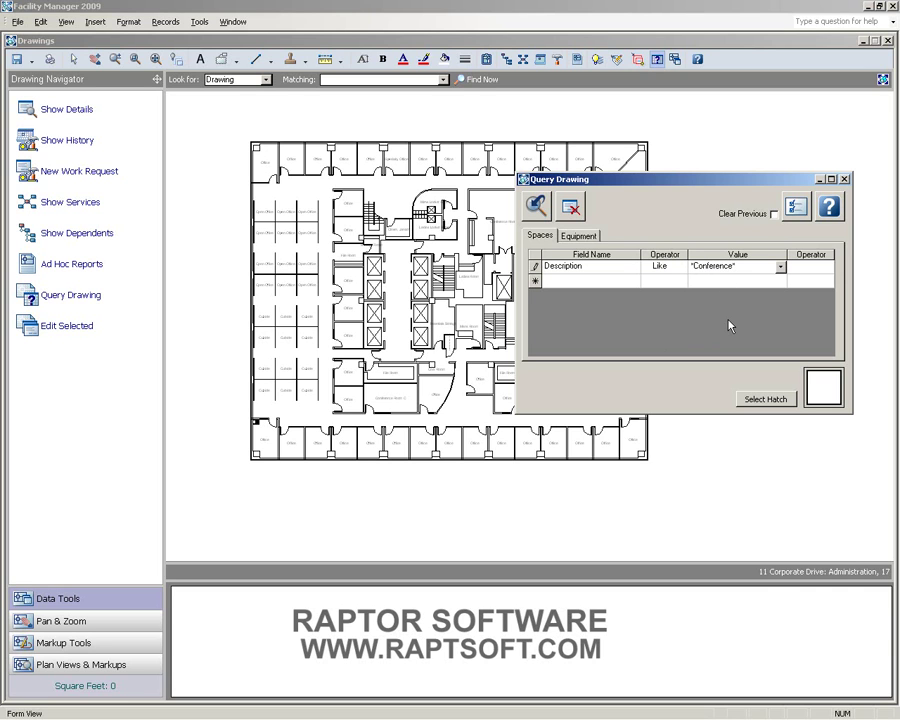
- Fill the matching conference rooms with a dark red solid hatch and view them on the plan
click(774, 398)
click(304, 263)
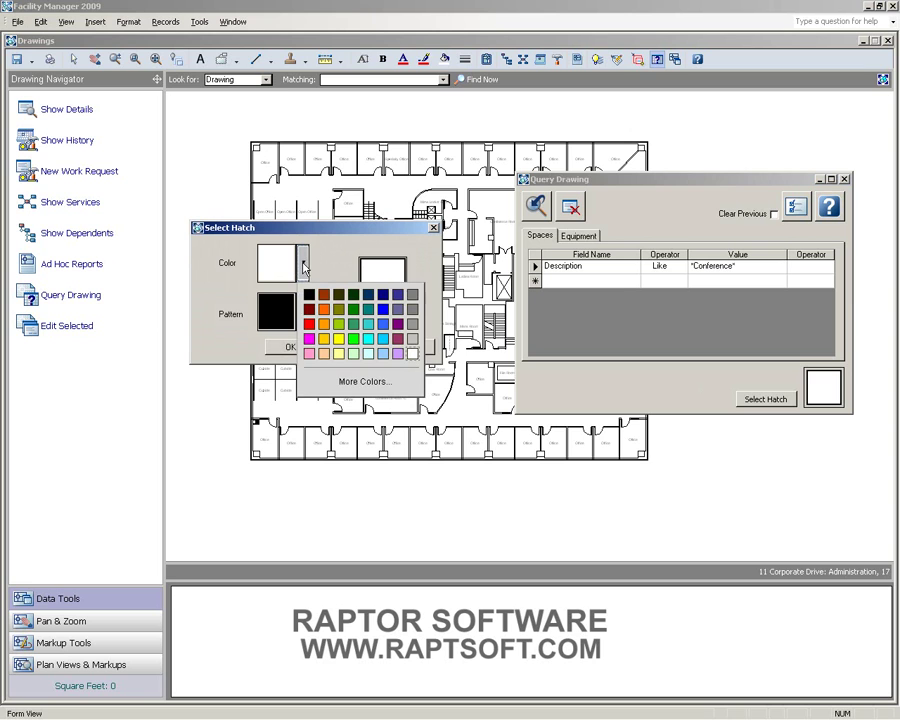
click(309, 309)
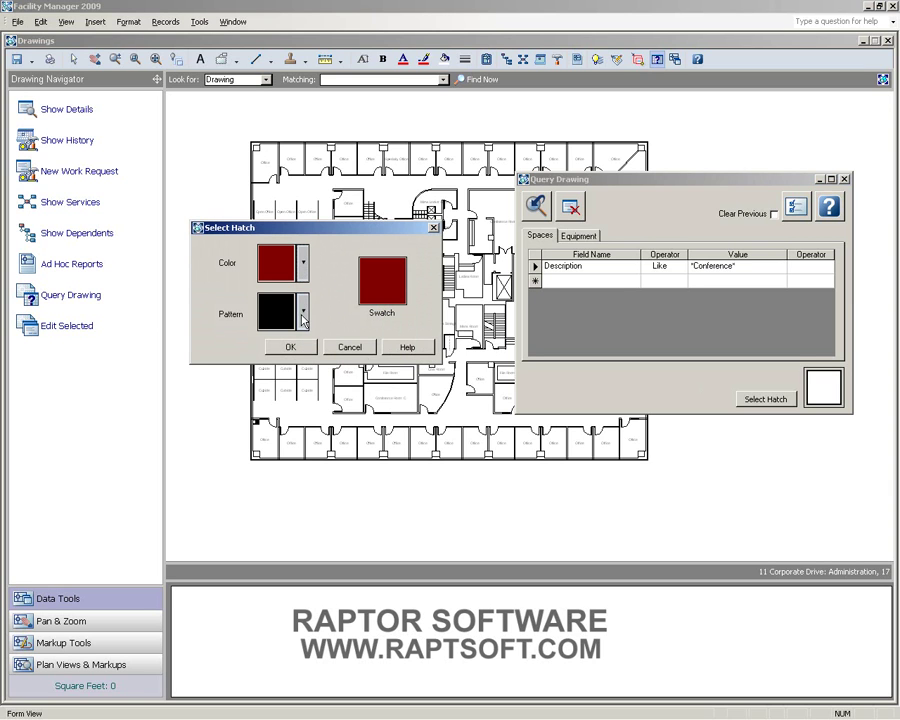
click(303, 314)
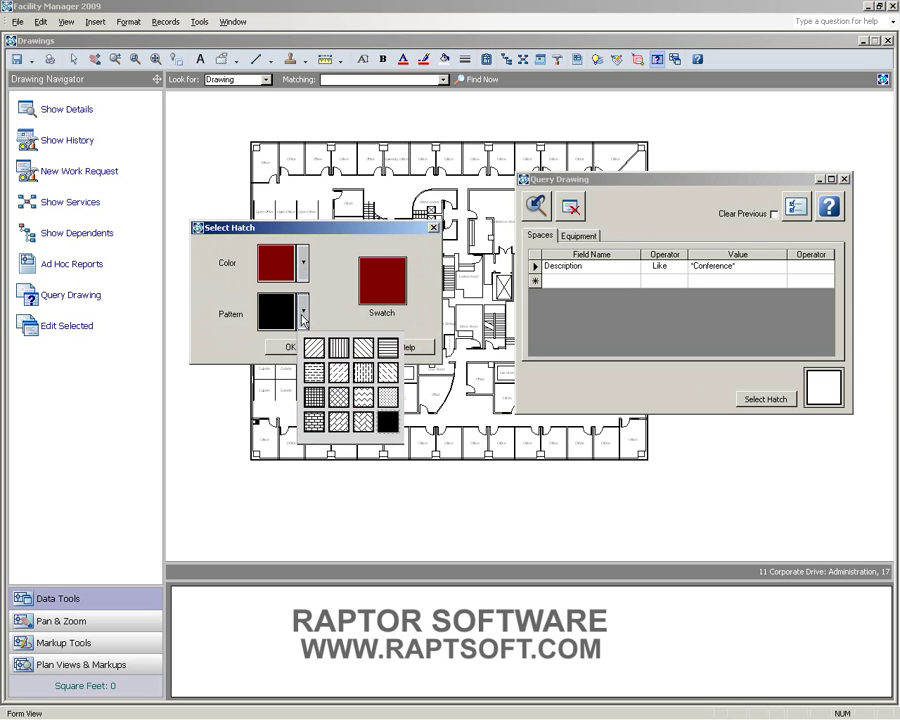
click(388, 427)
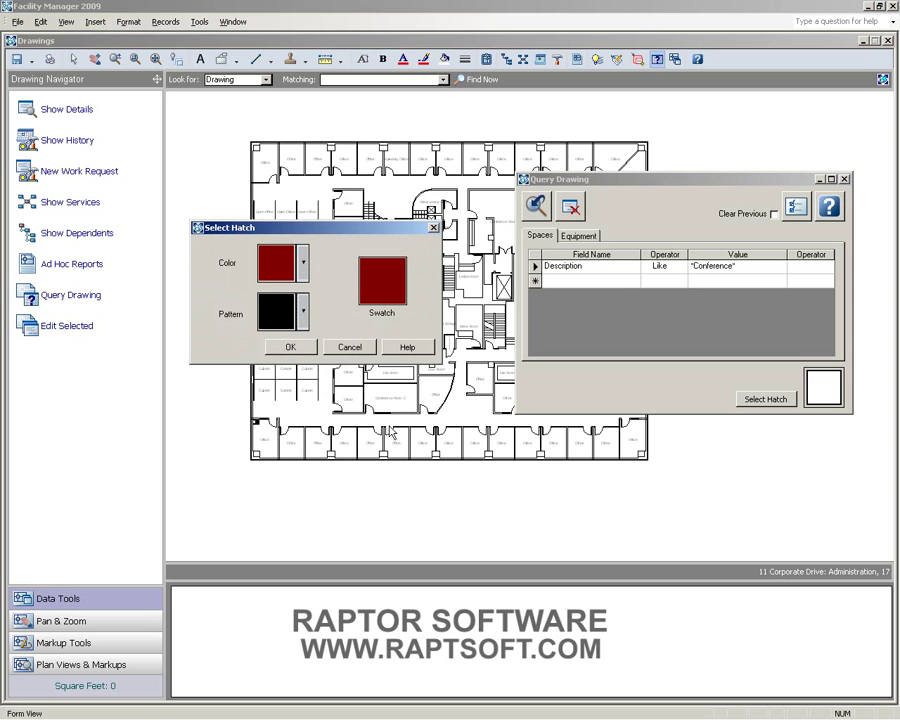
click(291, 348)
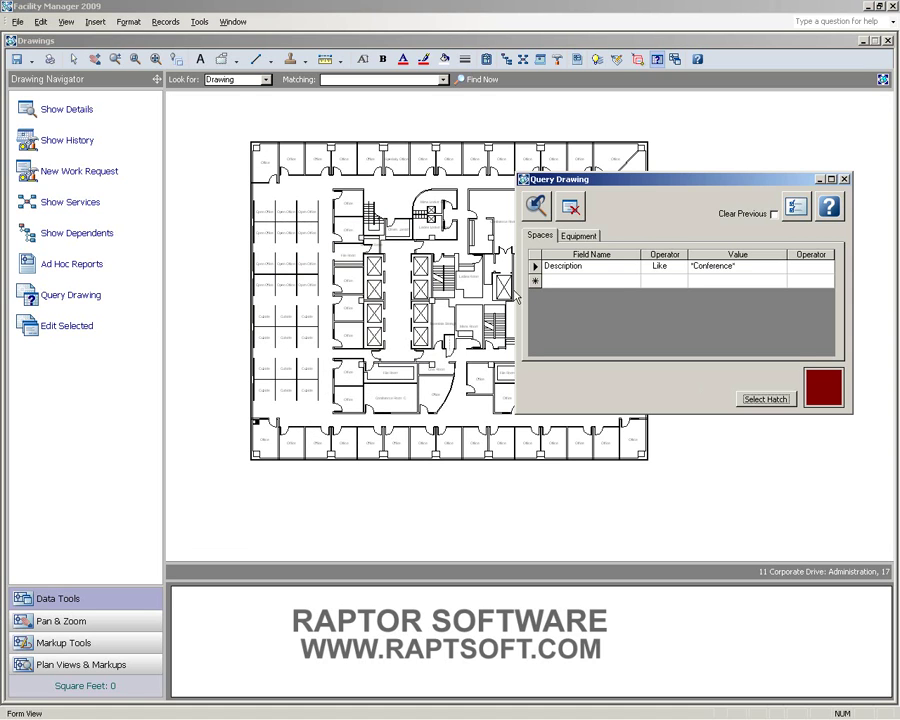
click(538, 205)
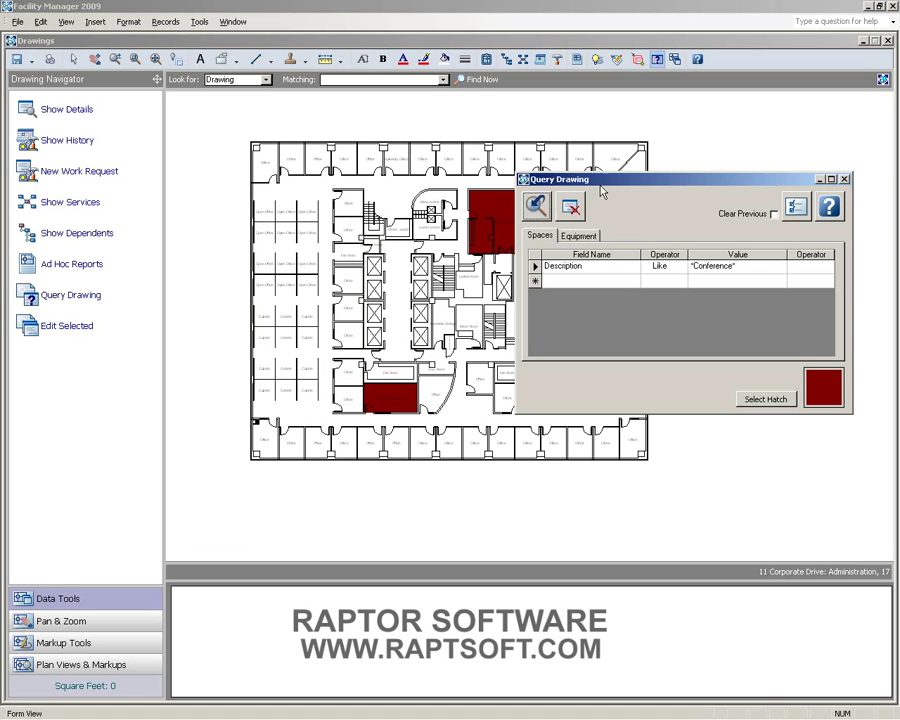
mouse_move(612, 183)
mouse_down()
mouse_move(649, 263)
mouse_move(658, 311)
mouse_move(641, 310)
mouse_up()
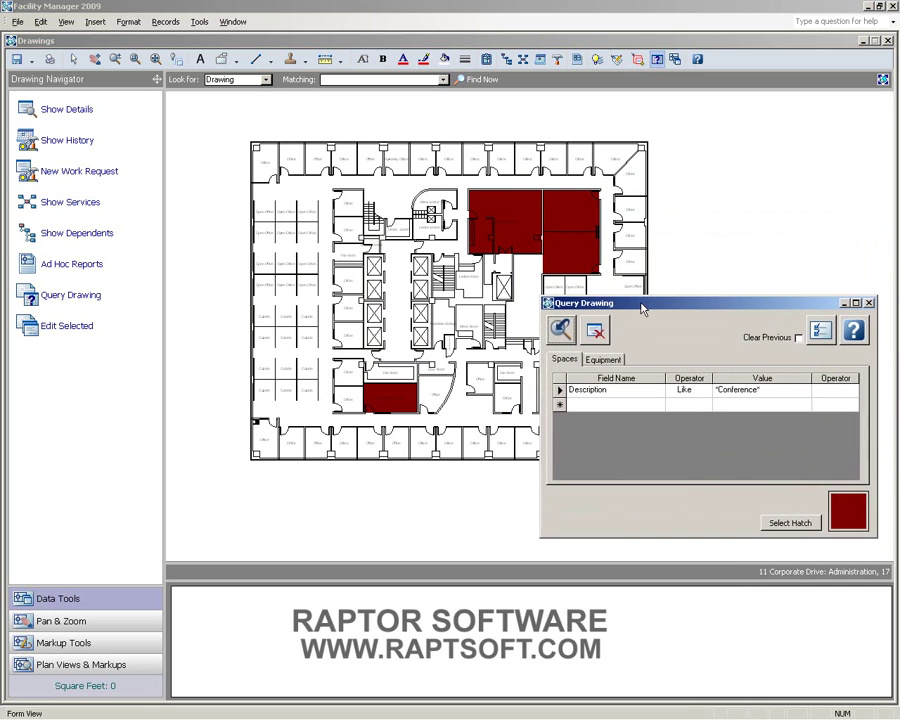
- Change the query value to *Office* and hatch all matching offices green
click(757, 390)
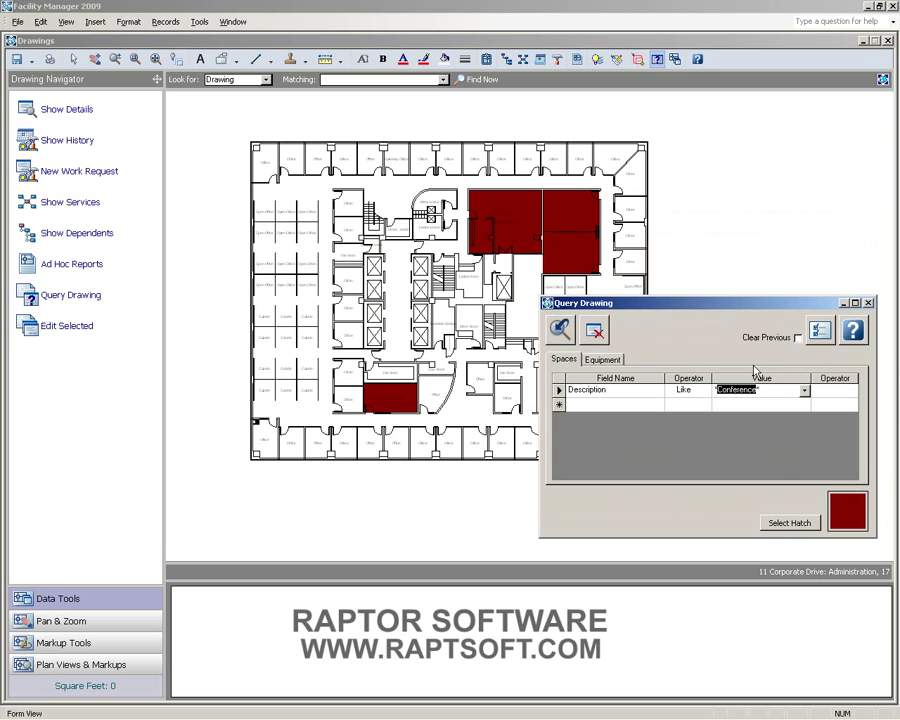
text(*Office)
click(790, 523)
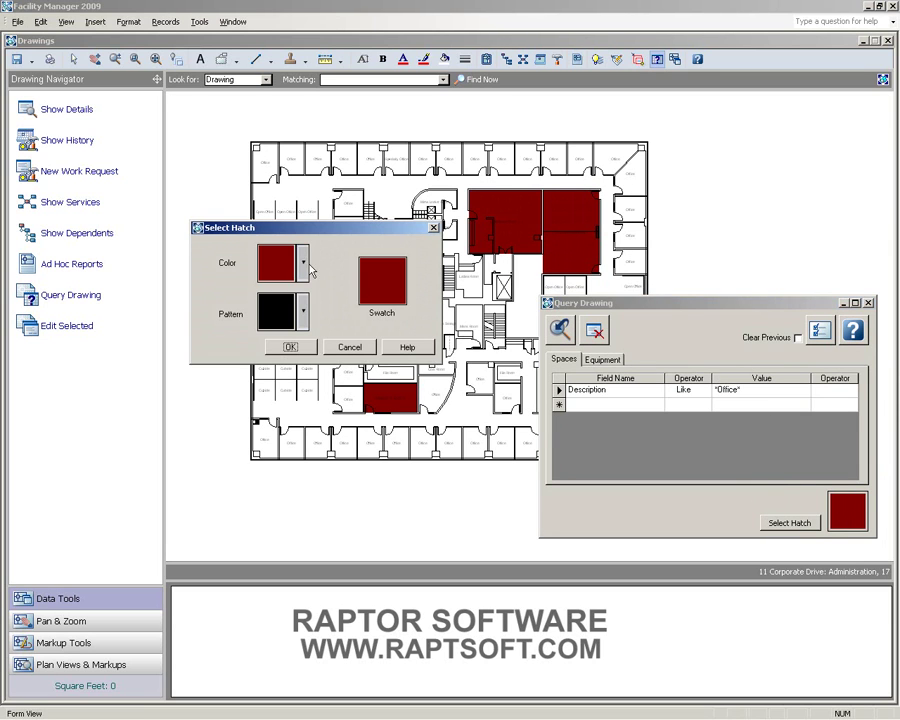
click(300, 264)
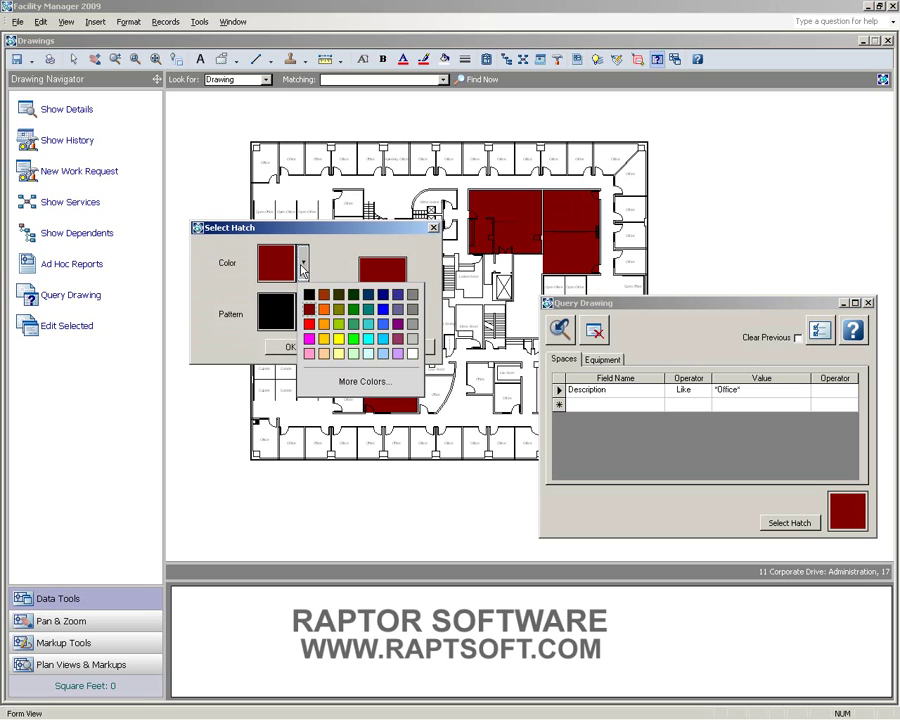
click(341, 312)
click(289, 344)
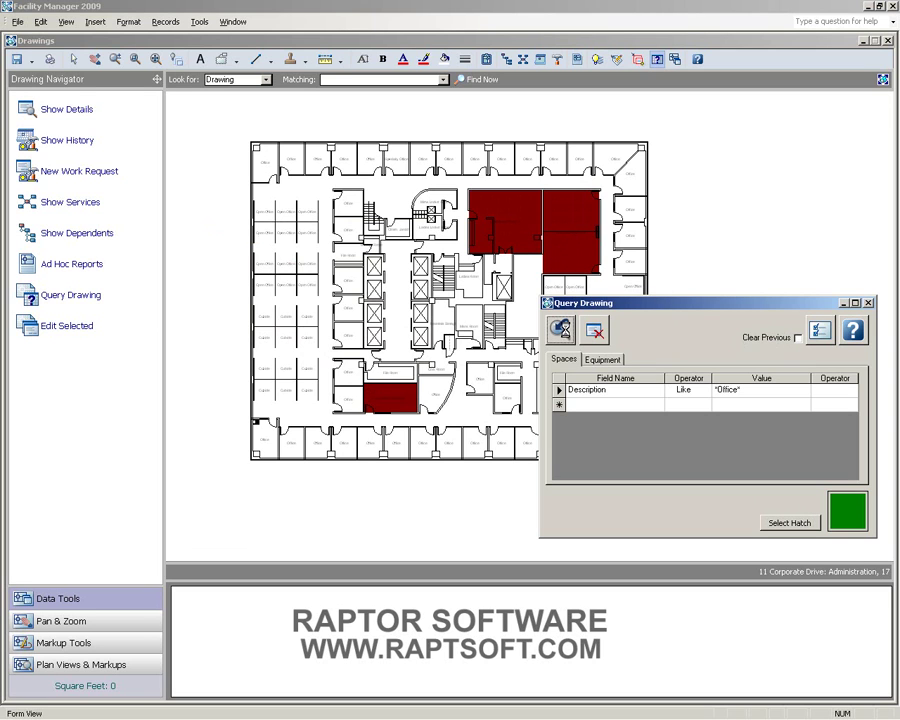
click(561, 331)
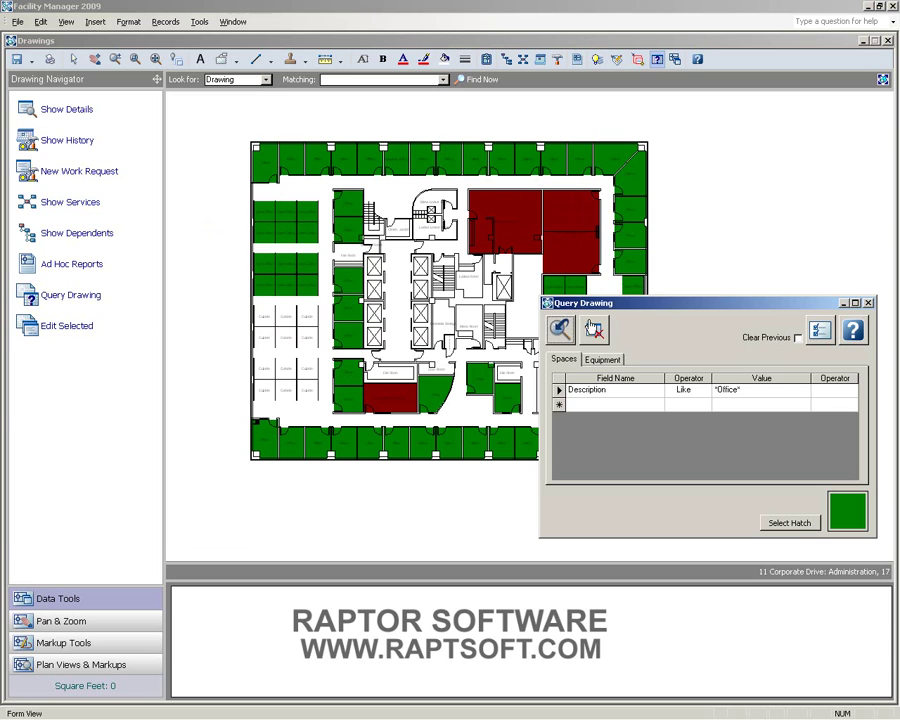
- Close Query Drawing and zoom in on the red and green hatched plan
drag(664, 307, 648, 195)
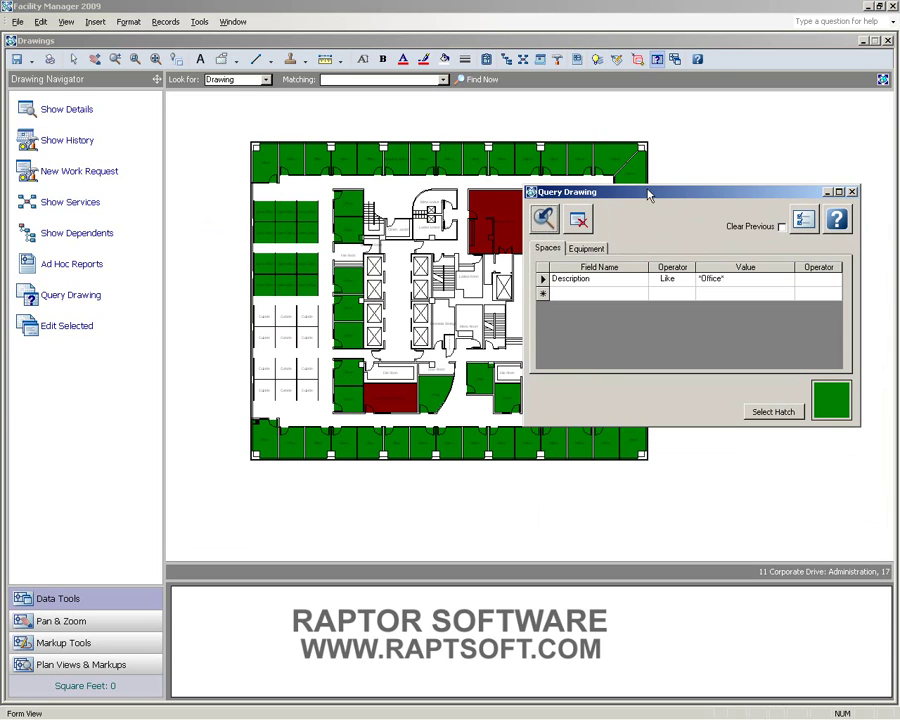
click(851, 191)
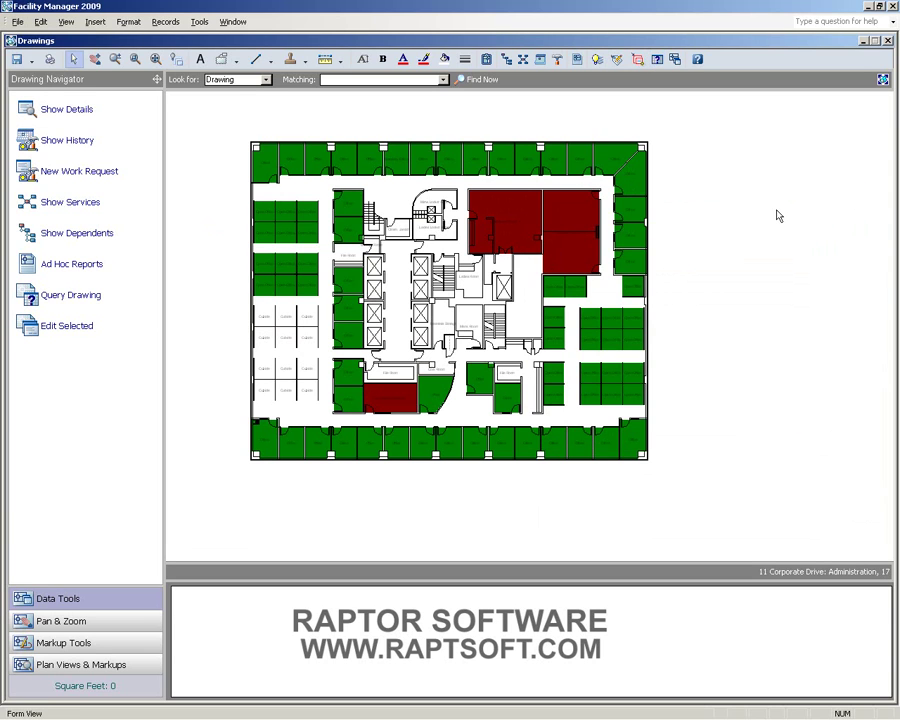
scroll(800, 228, up, 2)
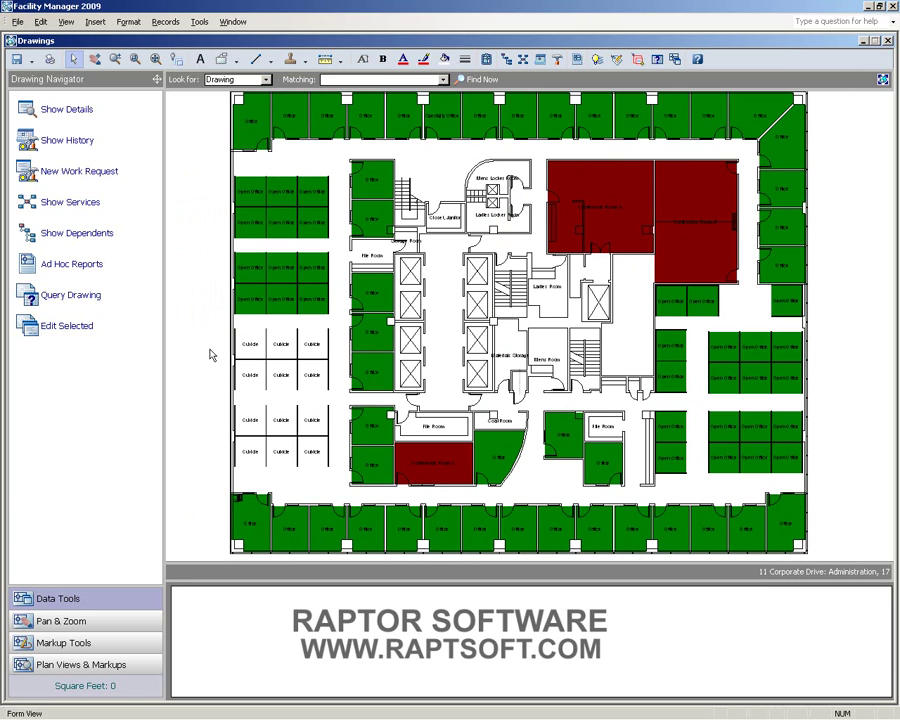
click(82, 265)
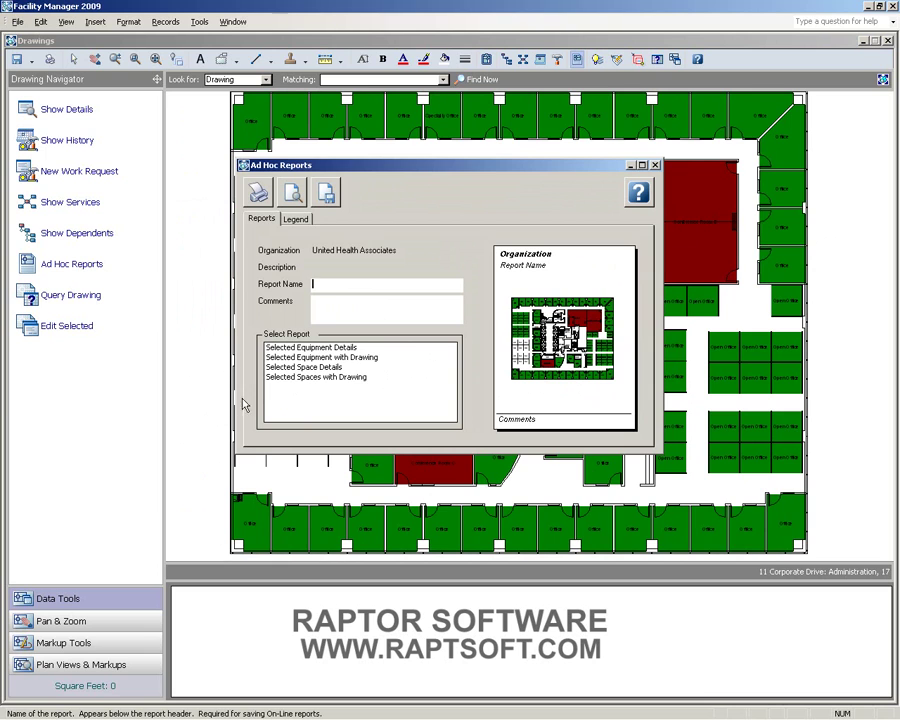
- Choose Selected Spaces with Drawing, tick red and green in the legend, and label red 'Conference Rooms'
click(282, 378)
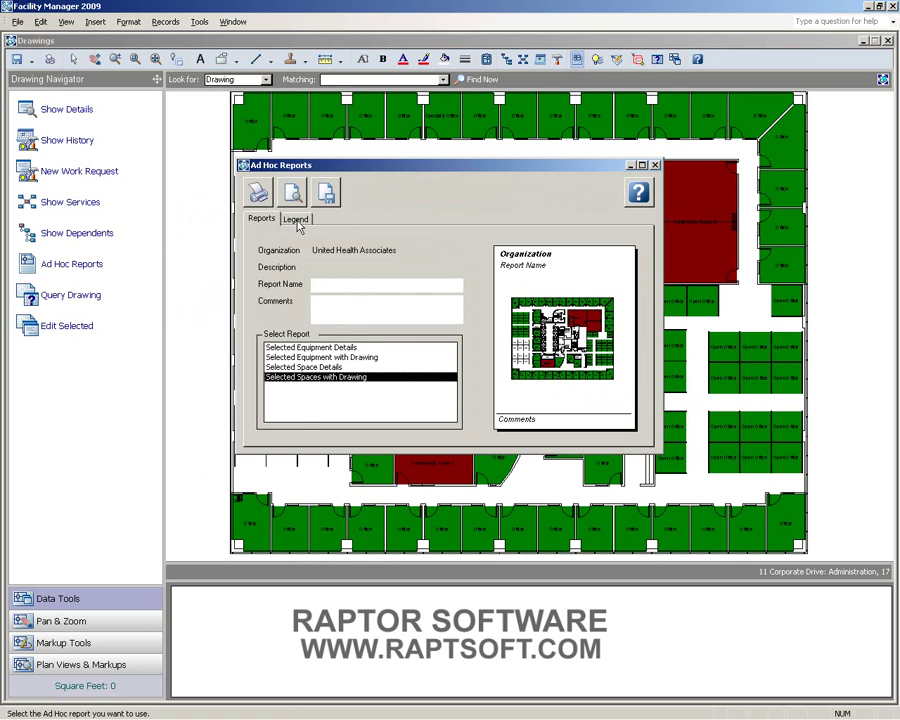
click(297, 220)
click(269, 284)
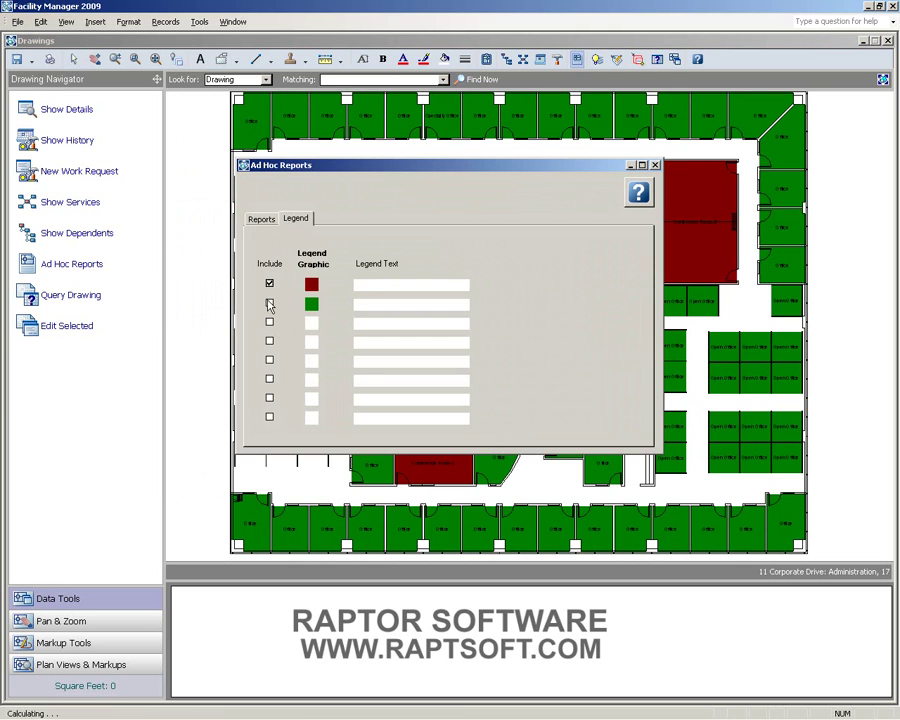
click(269, 304)
click(369, 284)
text(Conference Roo)
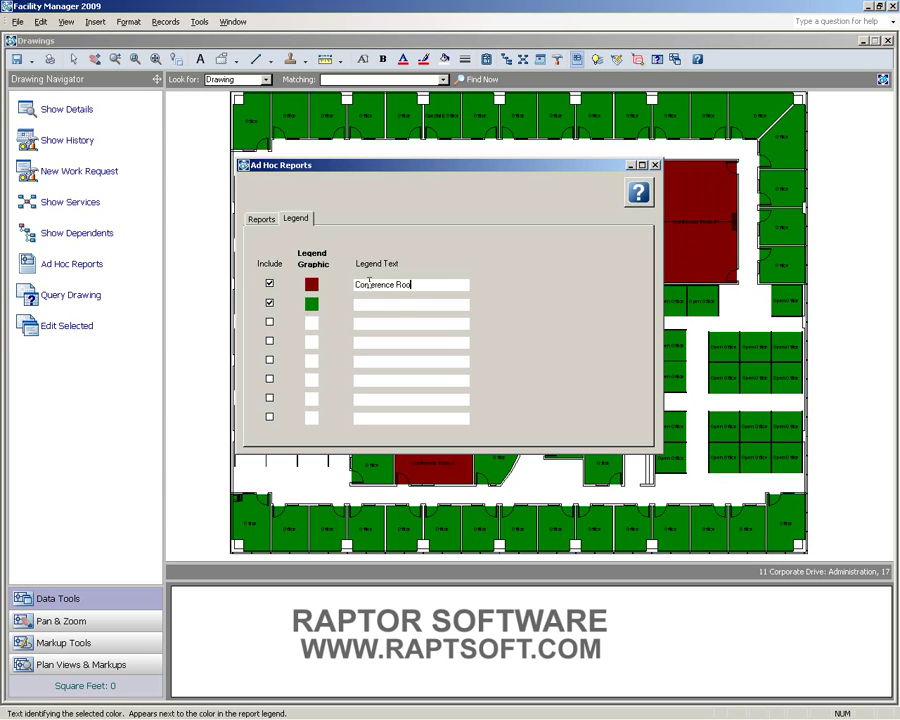
text(ms)
key(Tab)
- Preview the Selected Spaces with Drawing report in a widened window at full size
click(261, 219)
click(290, 192)
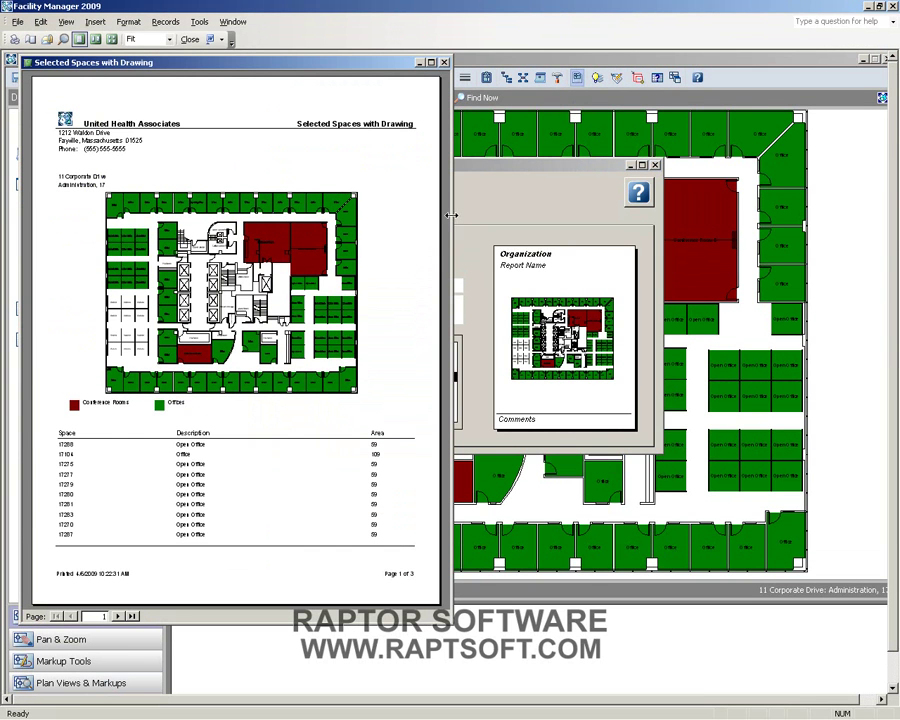
drag(446, 222, 614, 222)
click(490, 234)
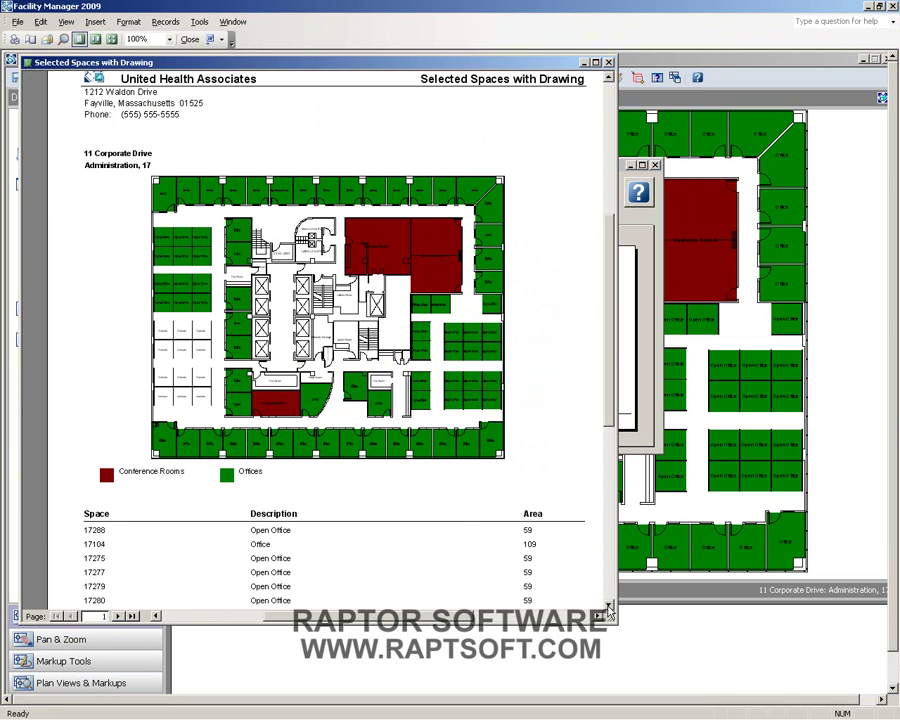
- Page through report pages 2 and 3, then close the preview and Ad Hoc Reports
scroll(393, 578, down, 5)
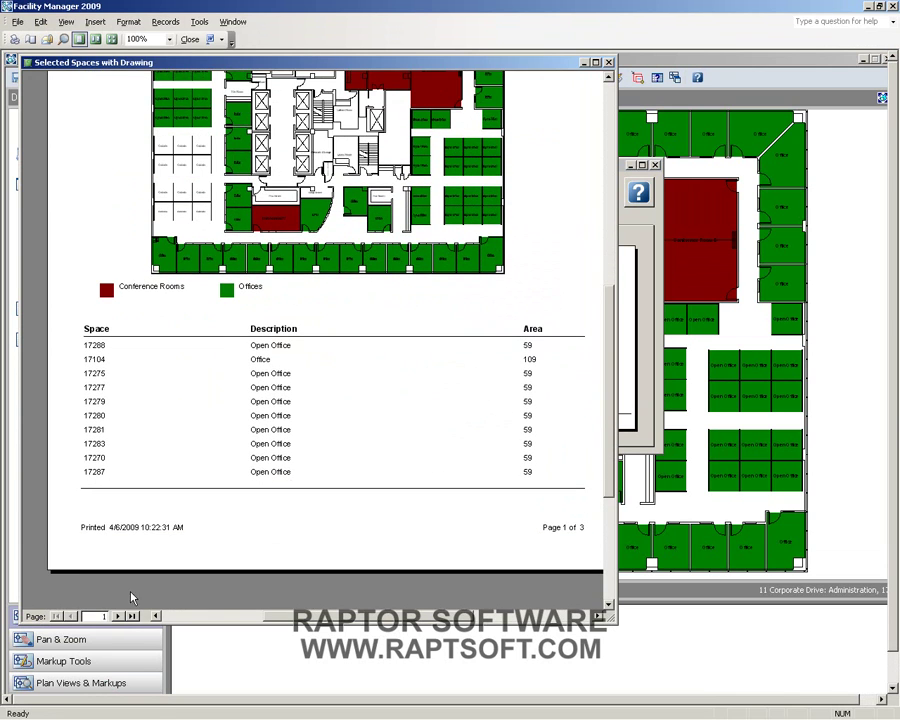
click(118, 616)
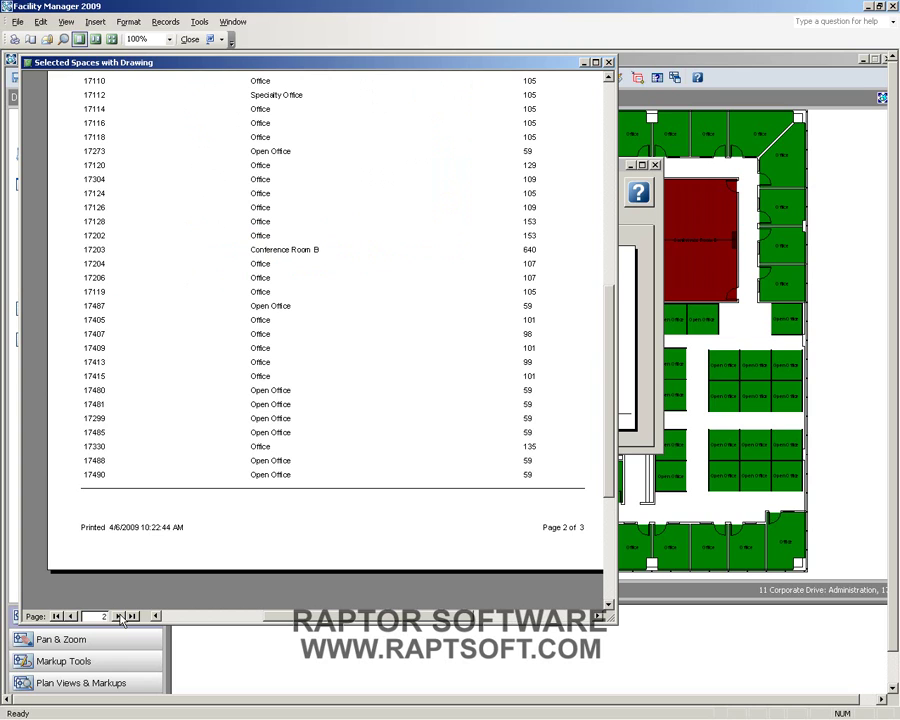
click(119, 617)
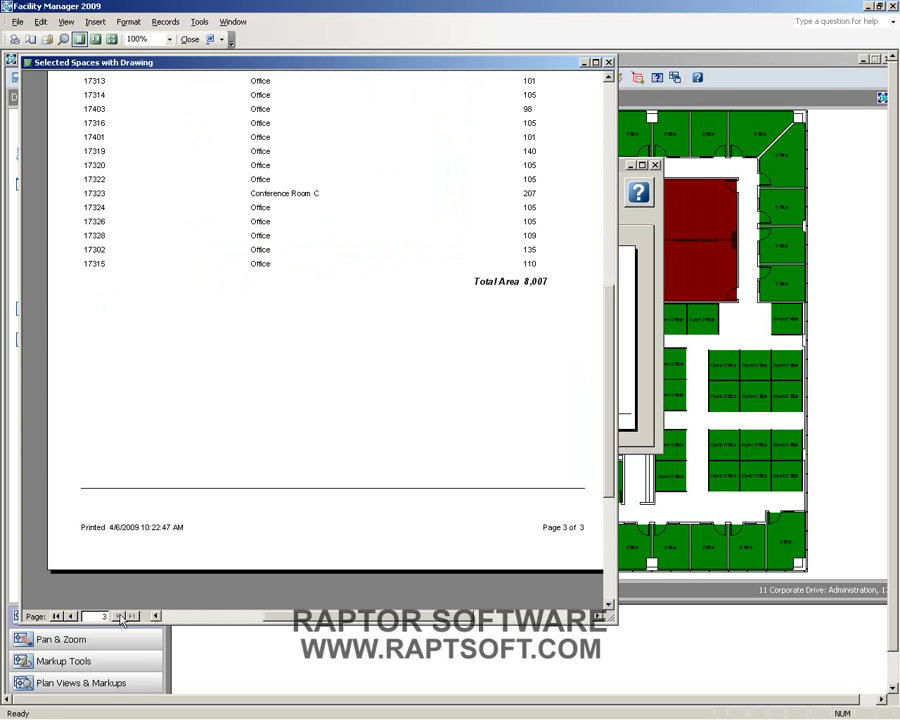
click(608, 63)
click(648, 165)
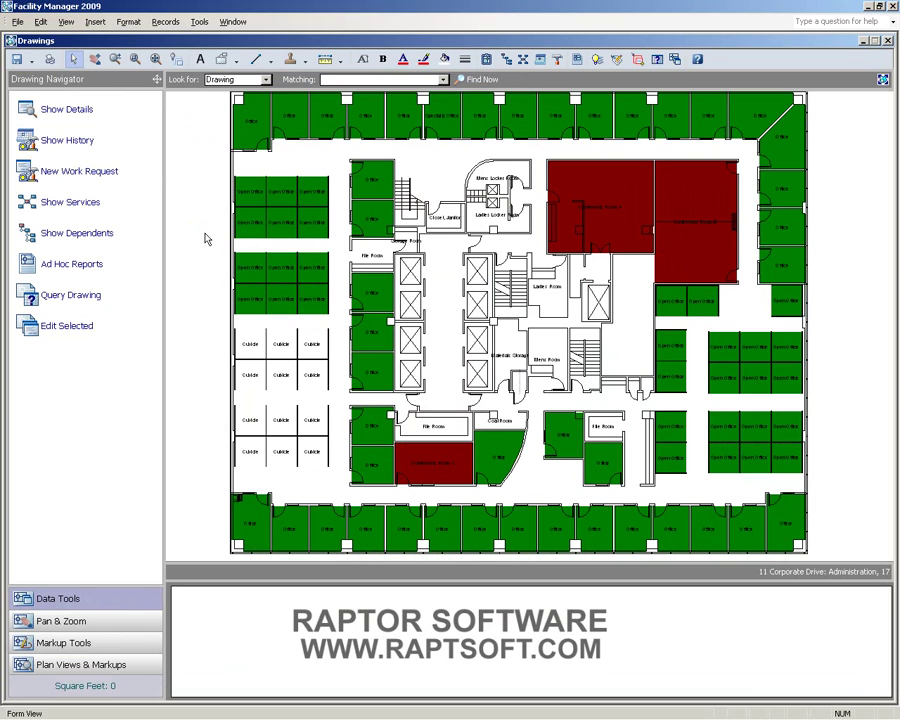
- Clear all floor plan hatches, check the top-left office's occupant, and add an occupant to vacant office 17415
right_click(205, 238)
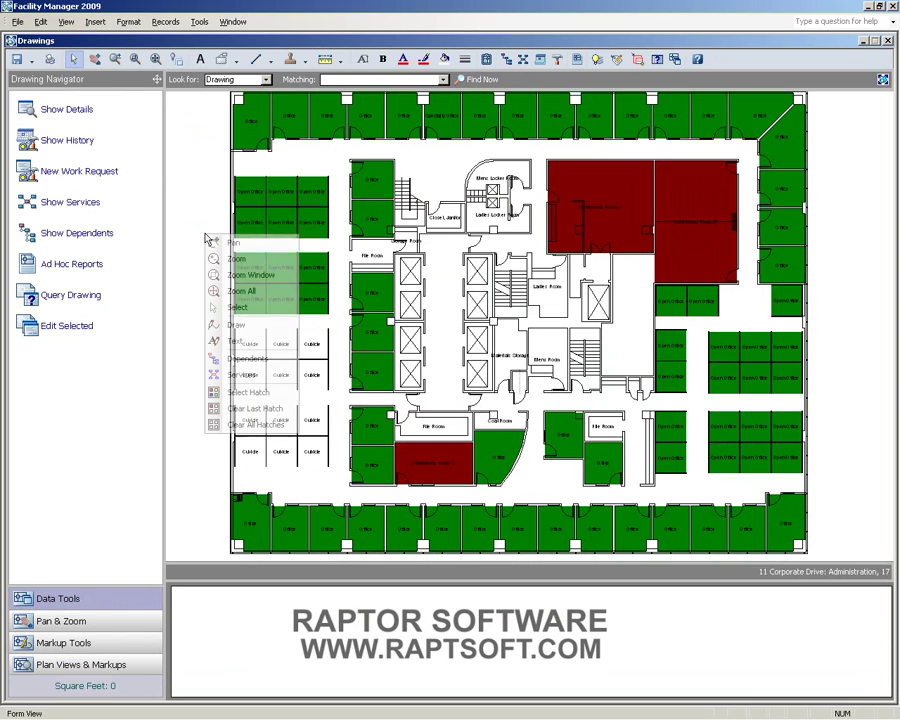
click(252, 425)
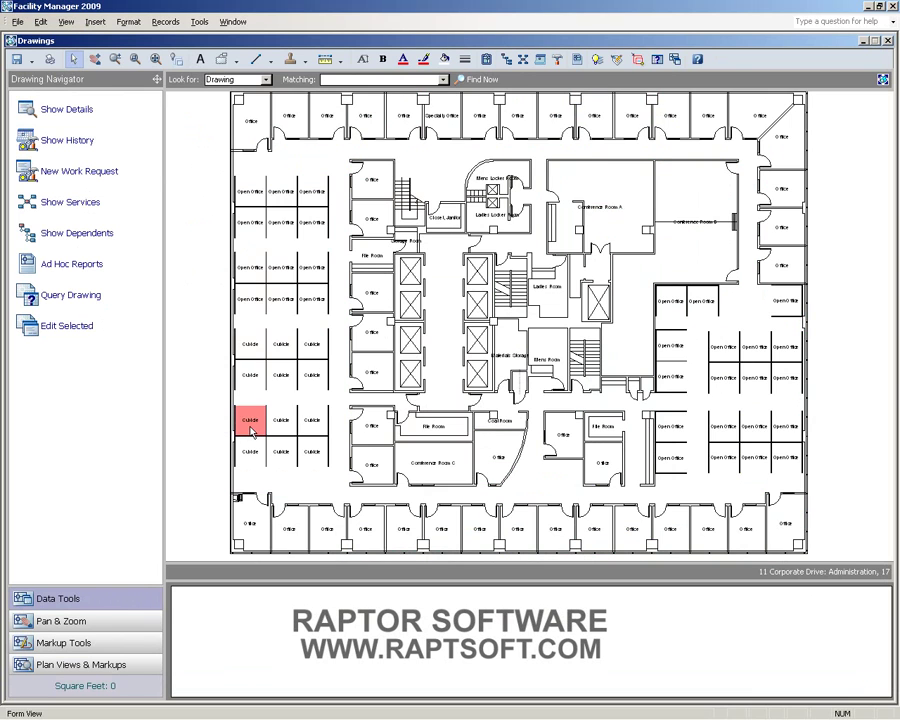
click(256, 123)
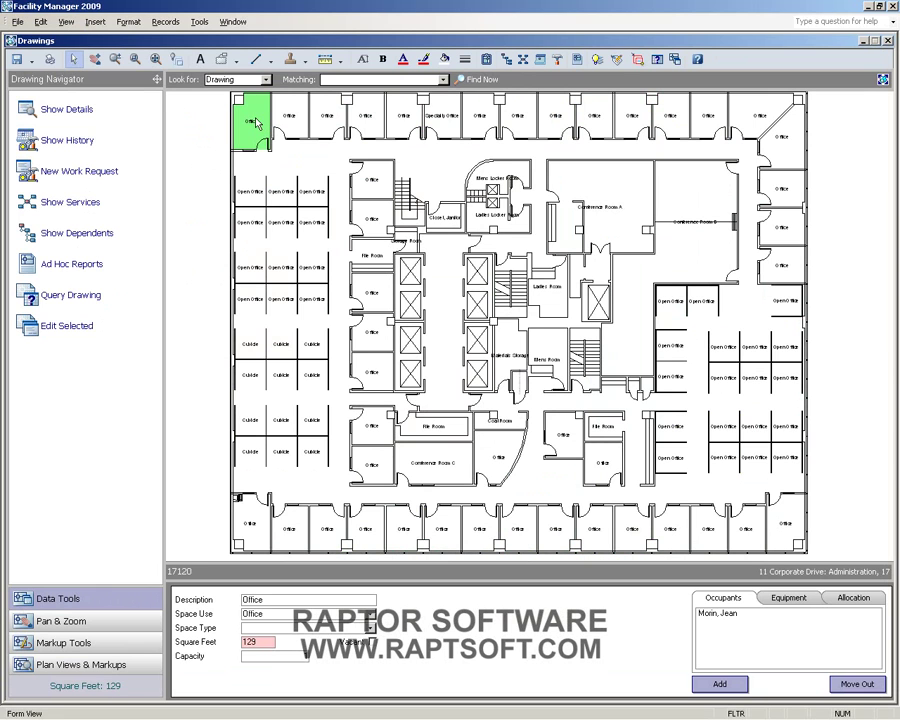
click(729, 627)
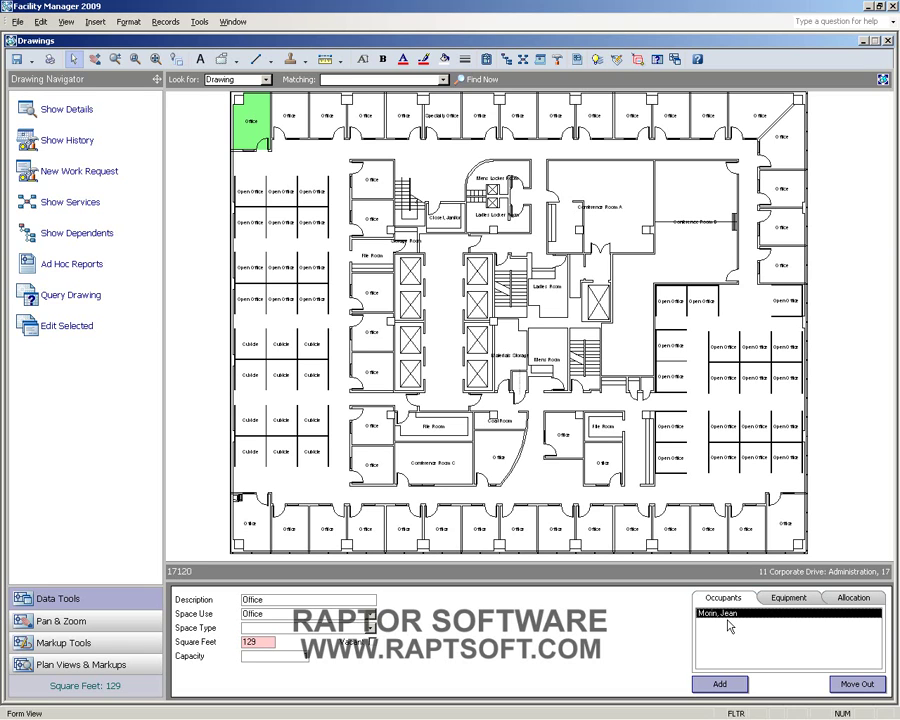
click(373, 177)
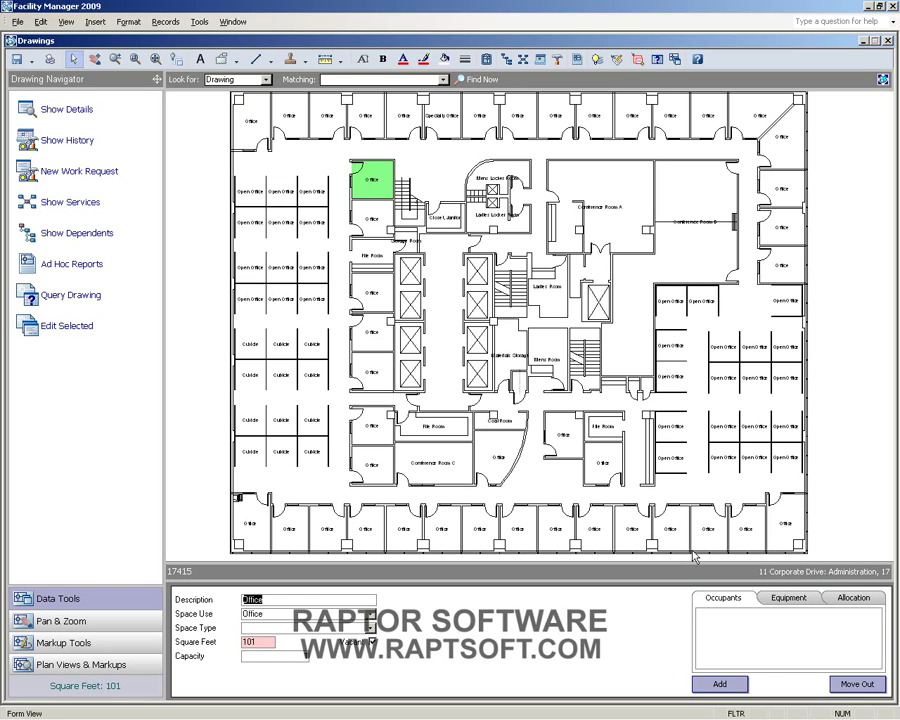
click(719, 683)
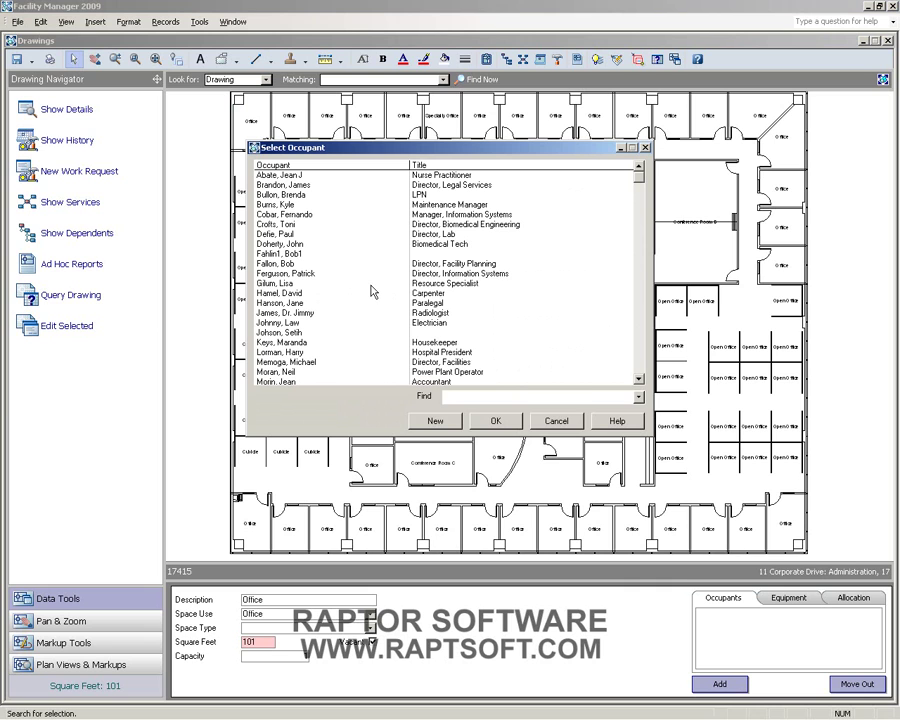
- Search for the accountant and assign them to 17415, vacating their old office 17120
click(639, 397)
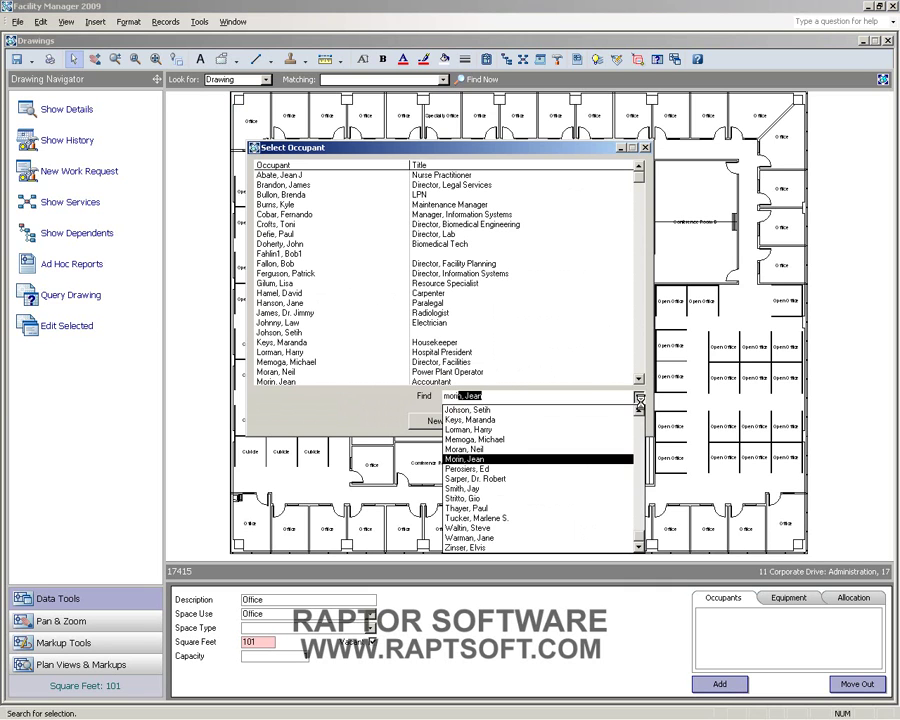
click(561, 459)
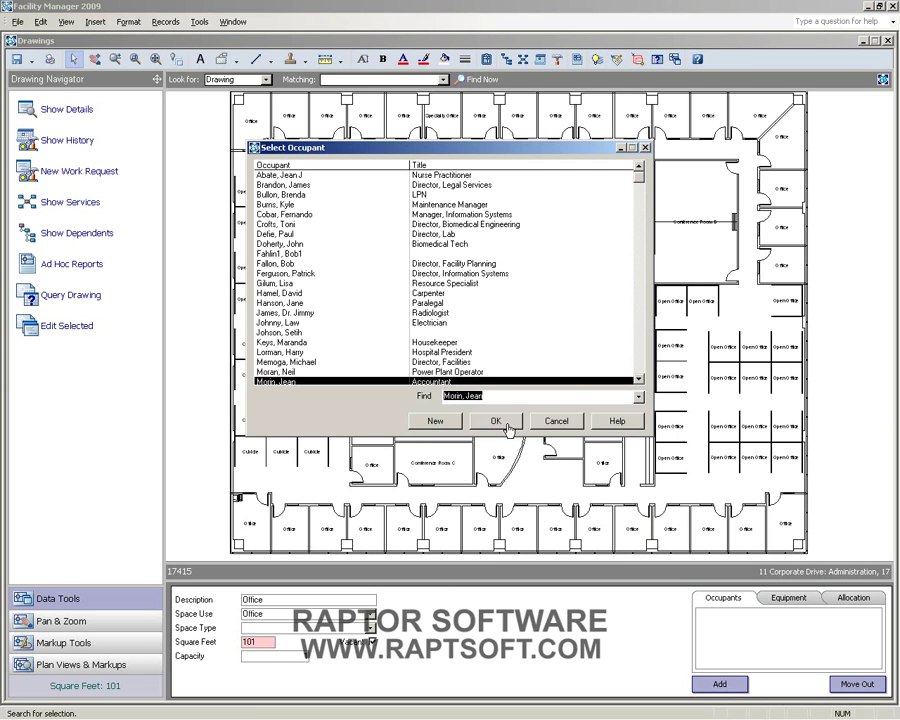
click(503, 425)
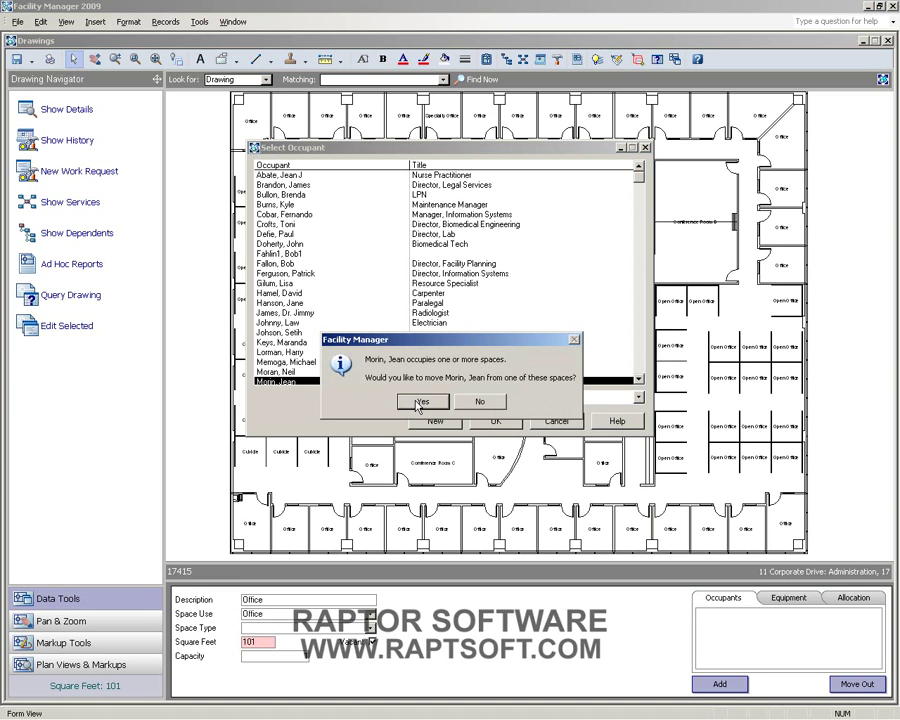
click(420, 405)
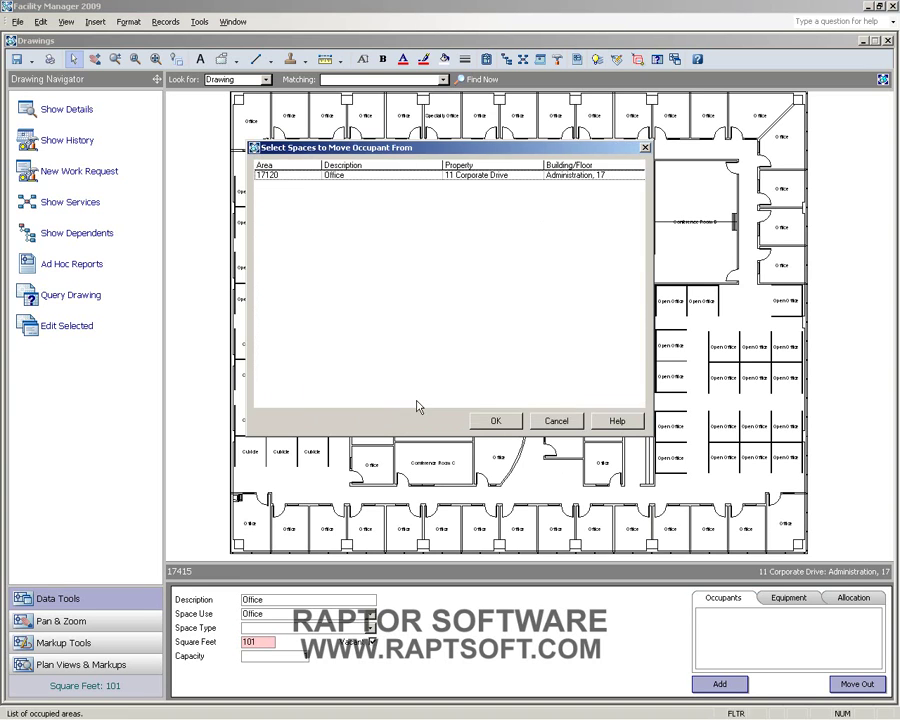
click(277, 177)
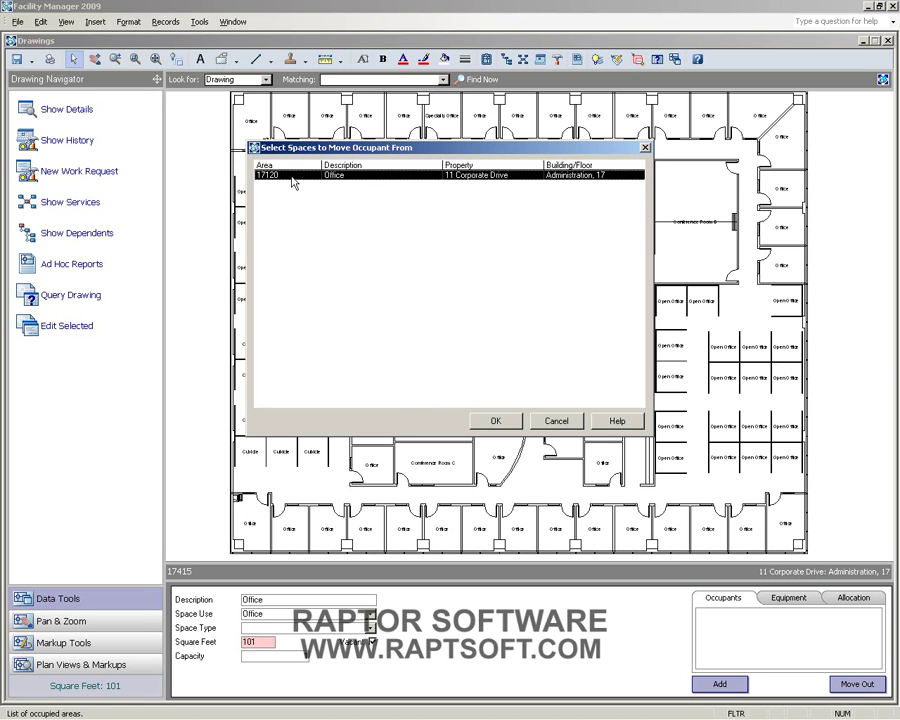
click(492, 421)
click(492, 421)
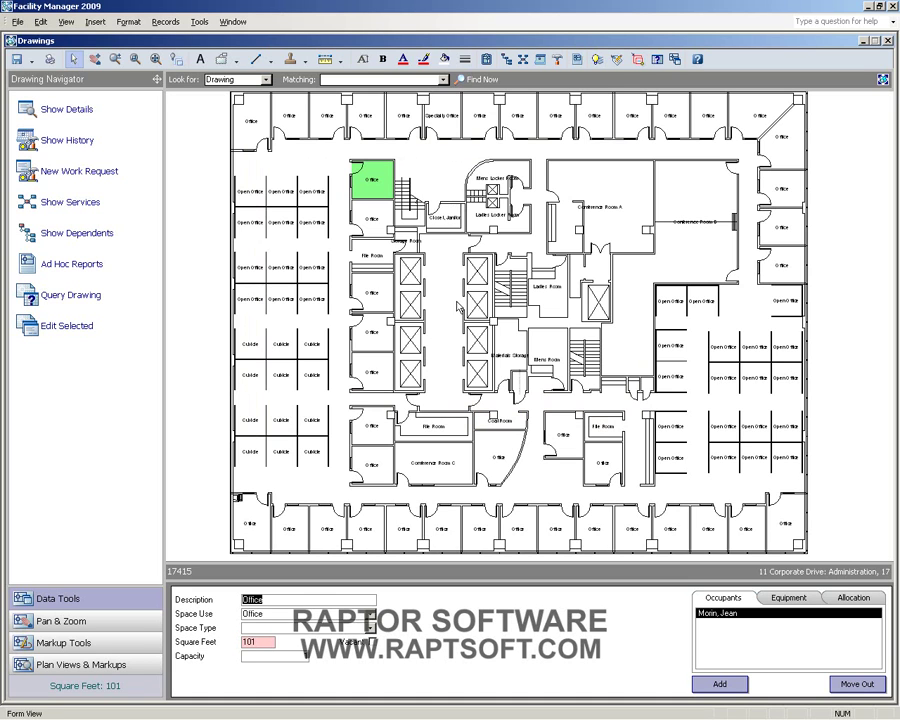
- In Facility Reports, filter to the Equipment group and choose the Equipment List report
click(252, 122)
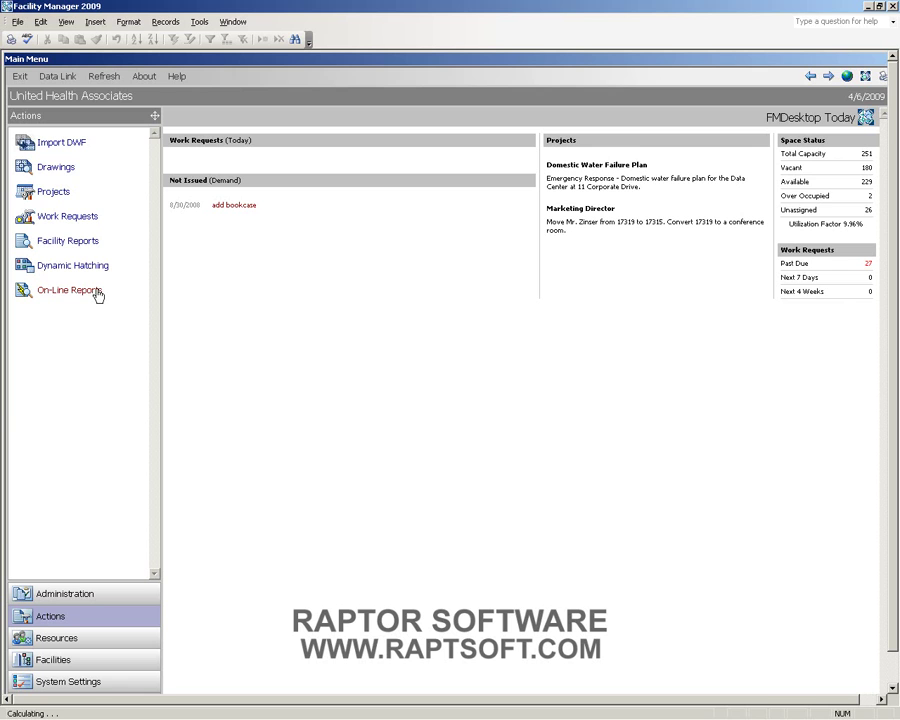
click(78, 243)
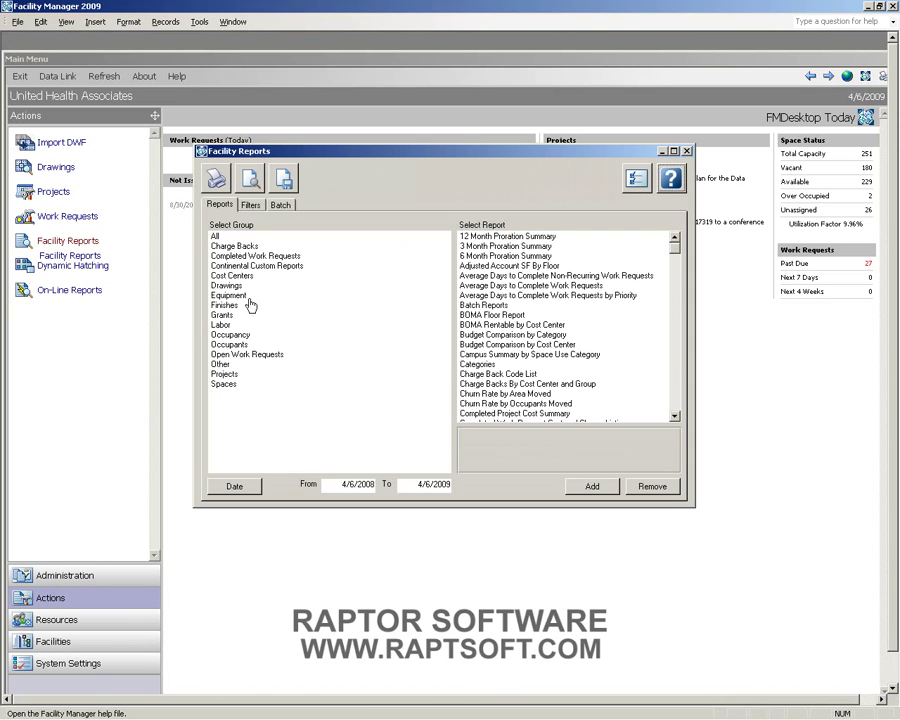
click(232, 238)
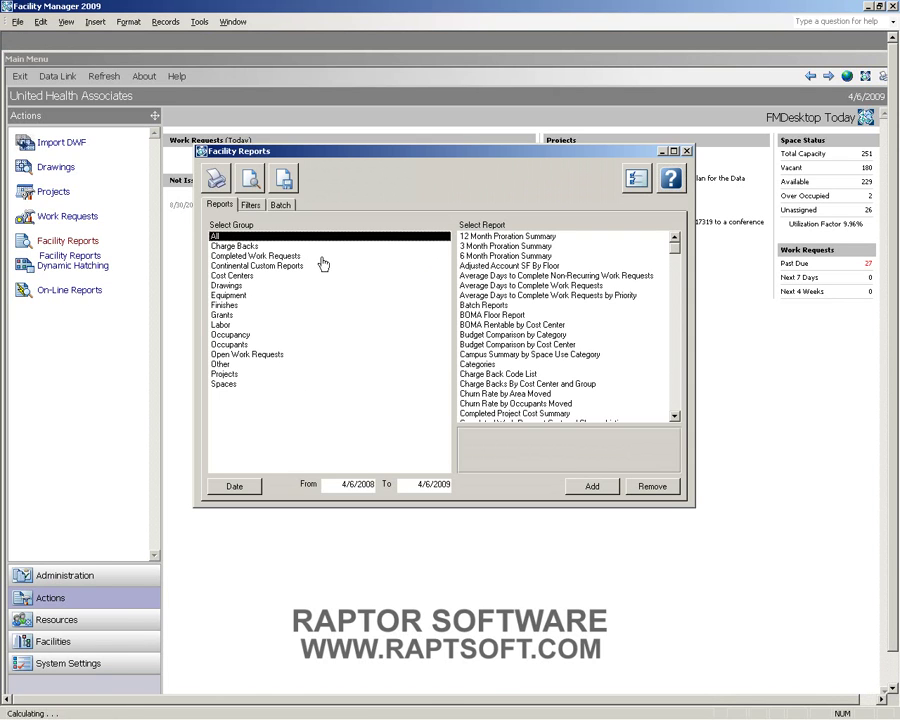
click(678, 408)
click(678, 408)
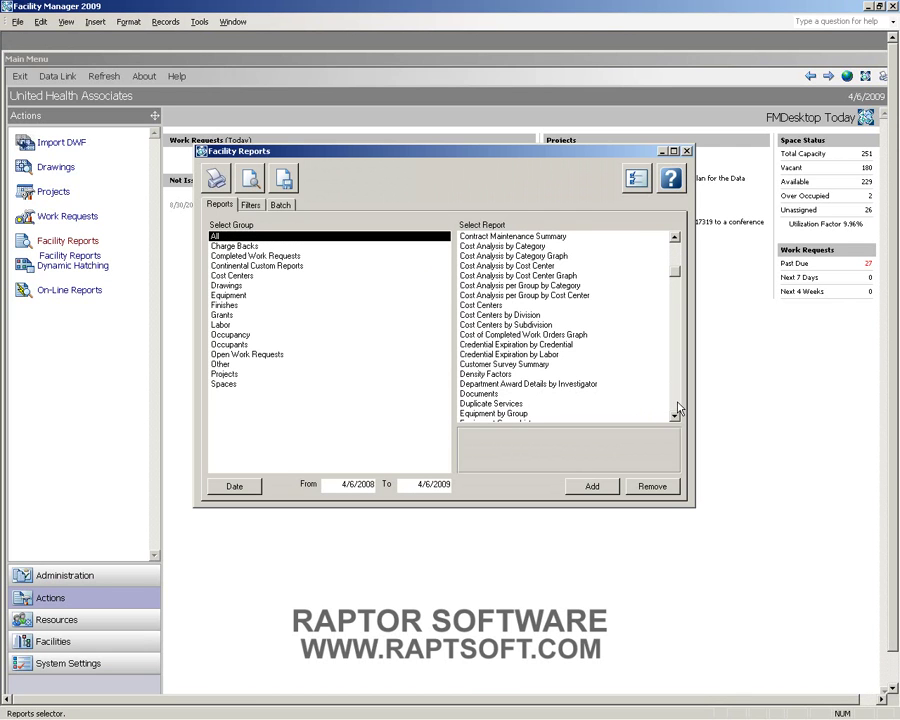
click(678, 408)
click(678, 408)
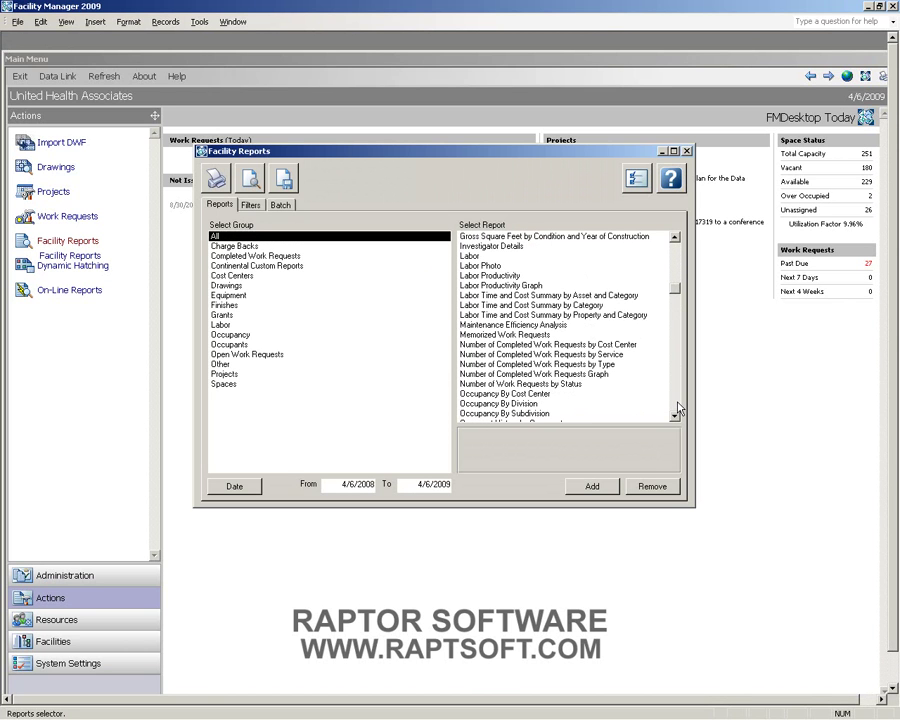
click(230, 295)
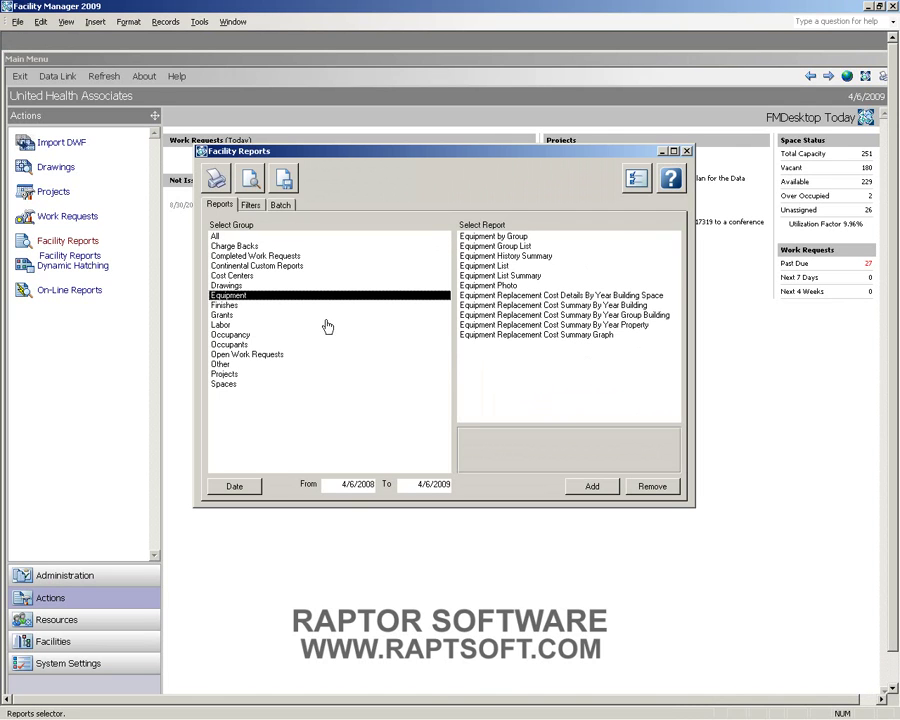
click(492, 267)
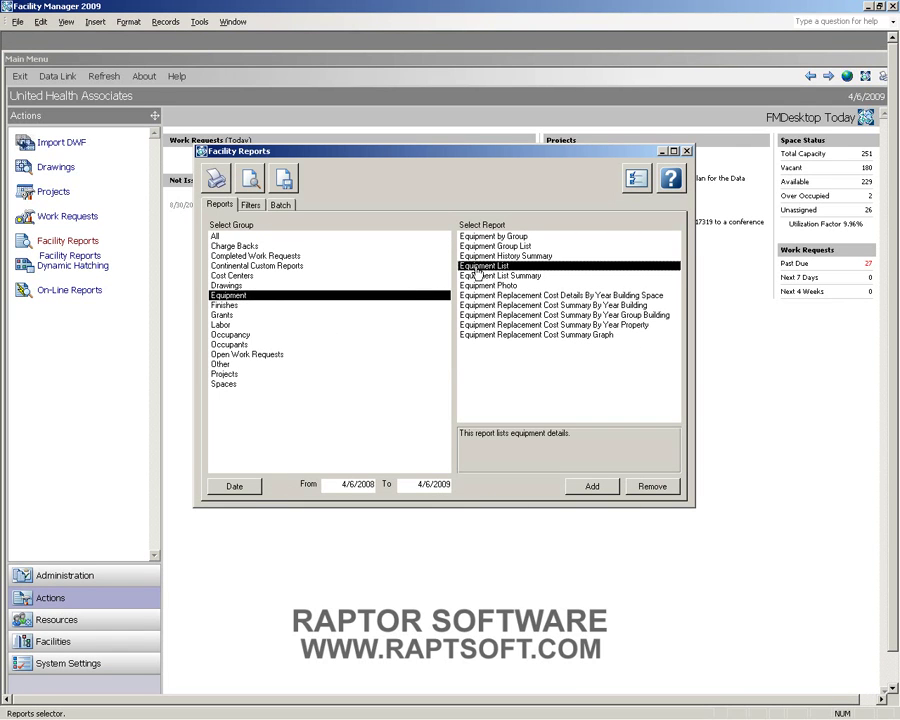
click(251, 178)
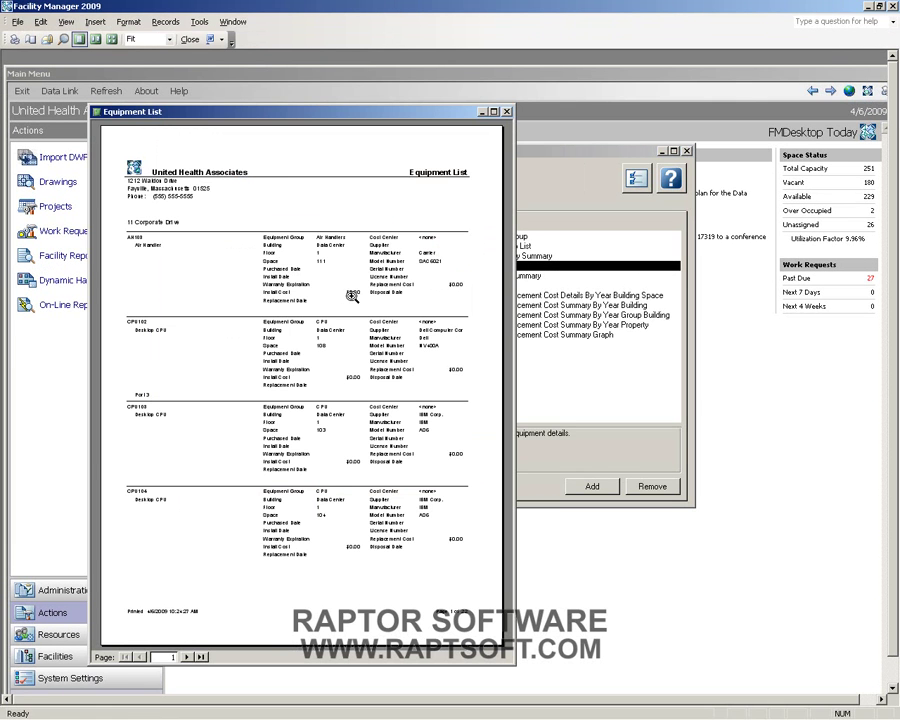
click(463, 616)
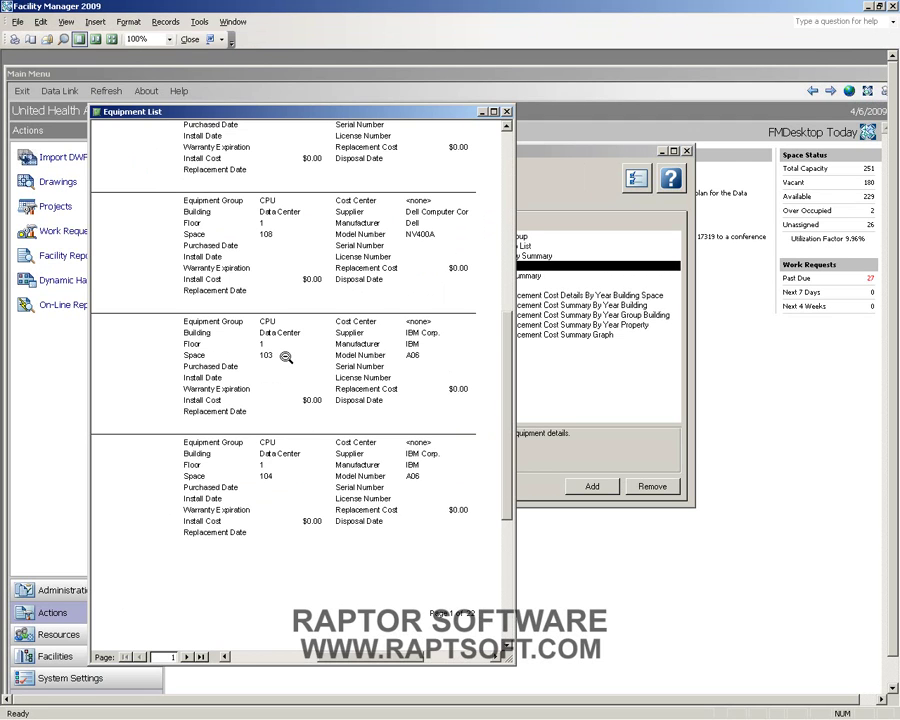
click(507, 112)
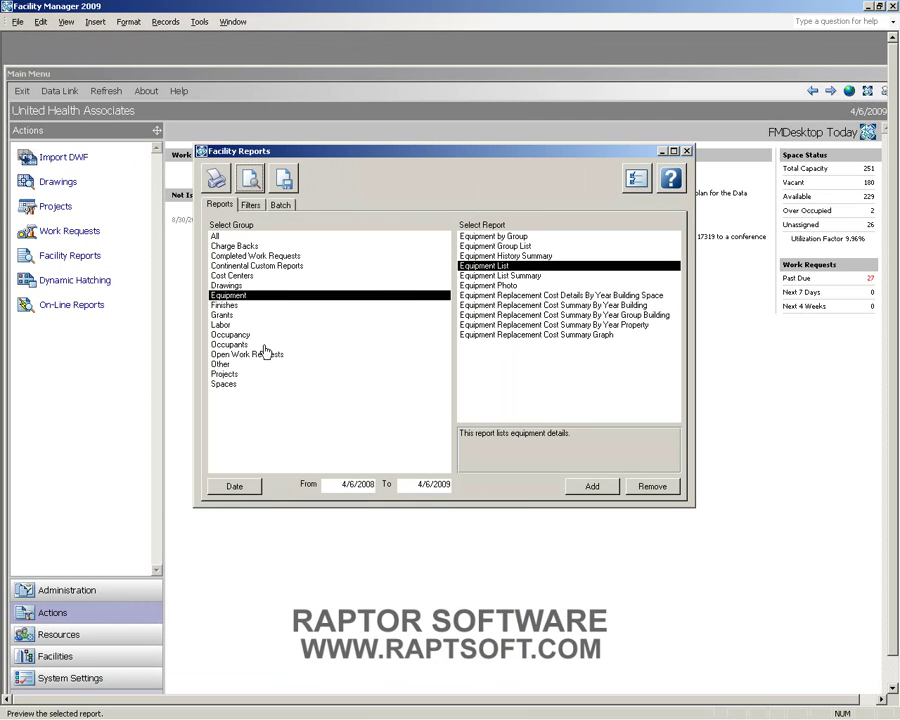
- Preview the Space Assignment by Cost Center report from the Drawings group
click(252, 286)
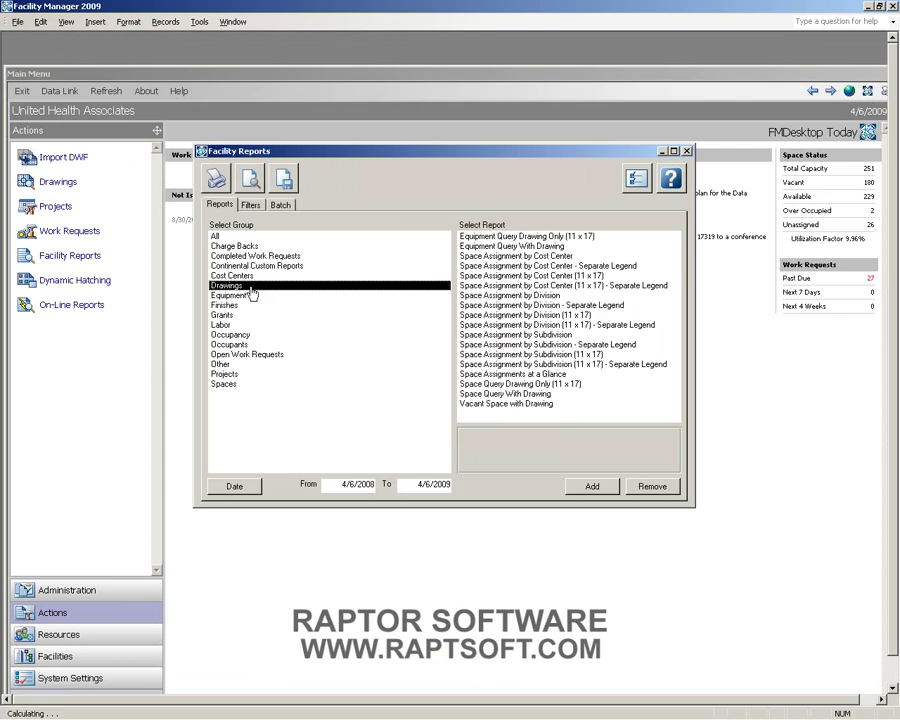
click(485, 257)
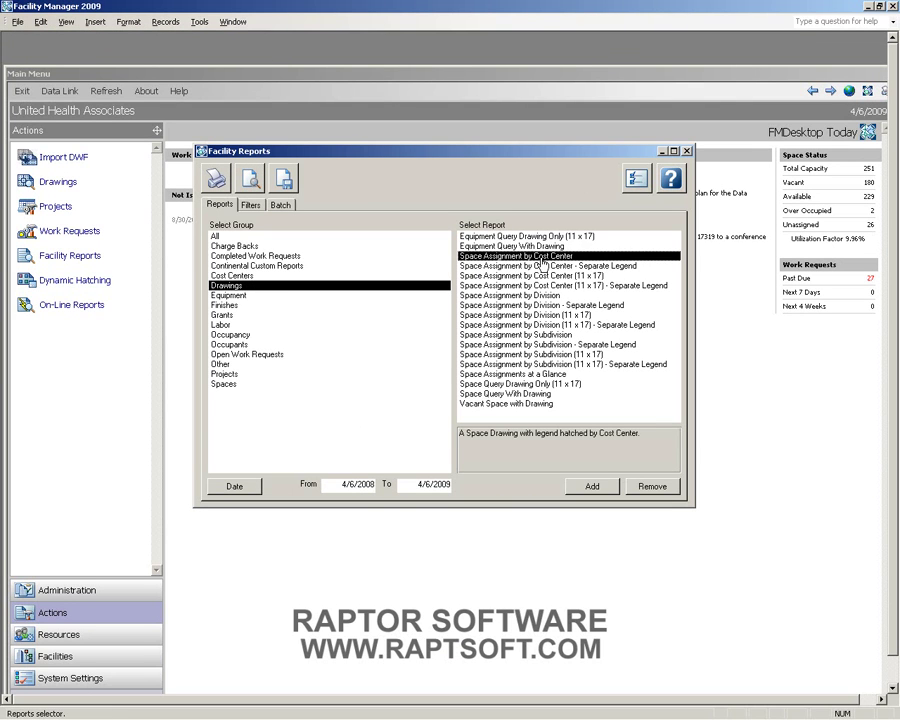
click(251, 182)
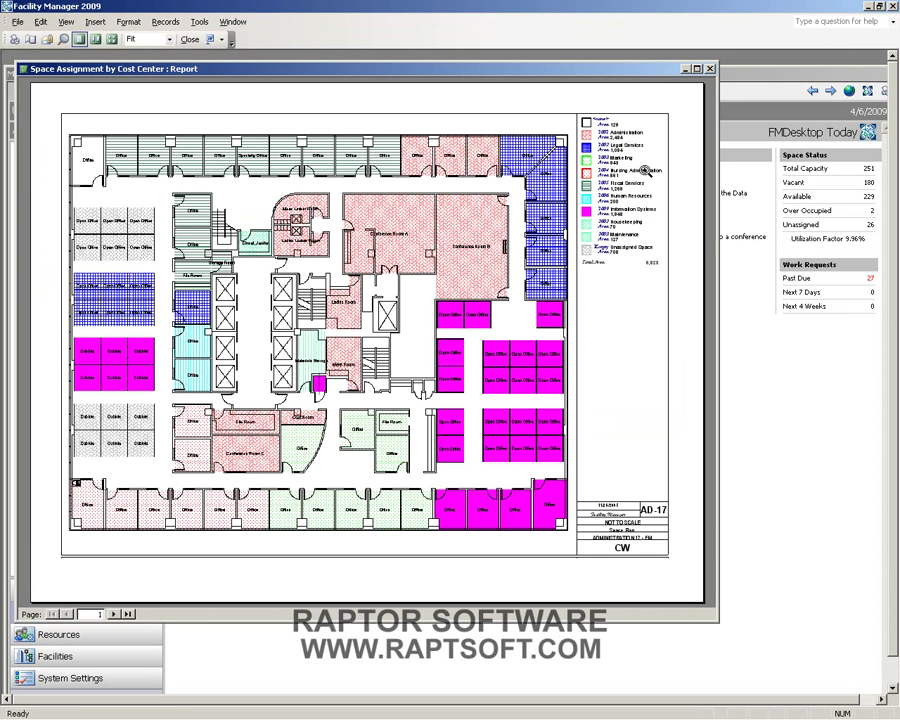
- Step through the cost center floor plans to page four, zoom to 100%, then close the preview
click(113, 614)
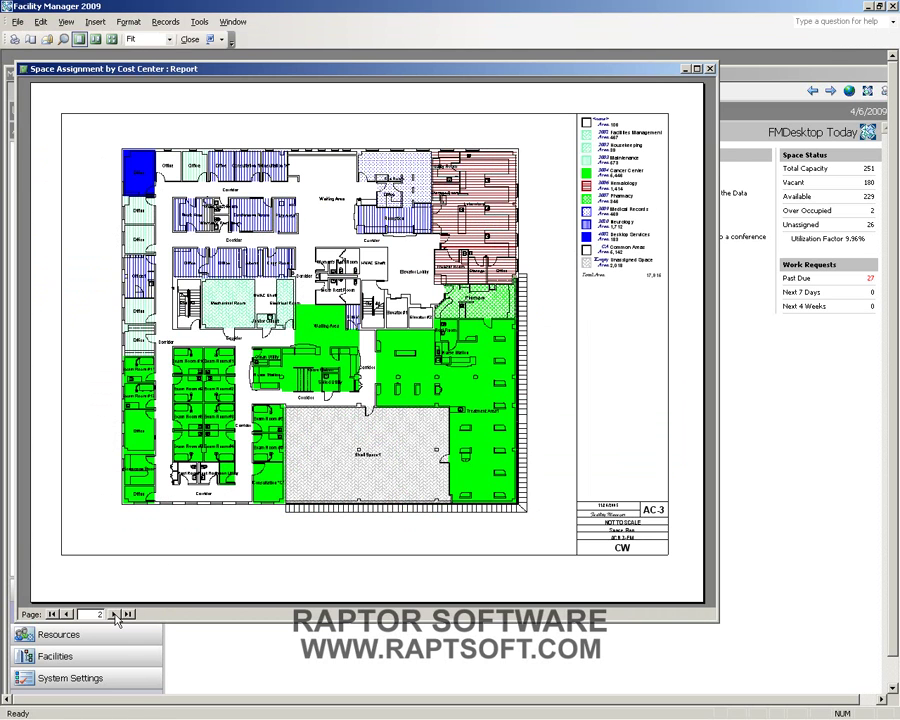
click(114, 614)
click(114, 615)
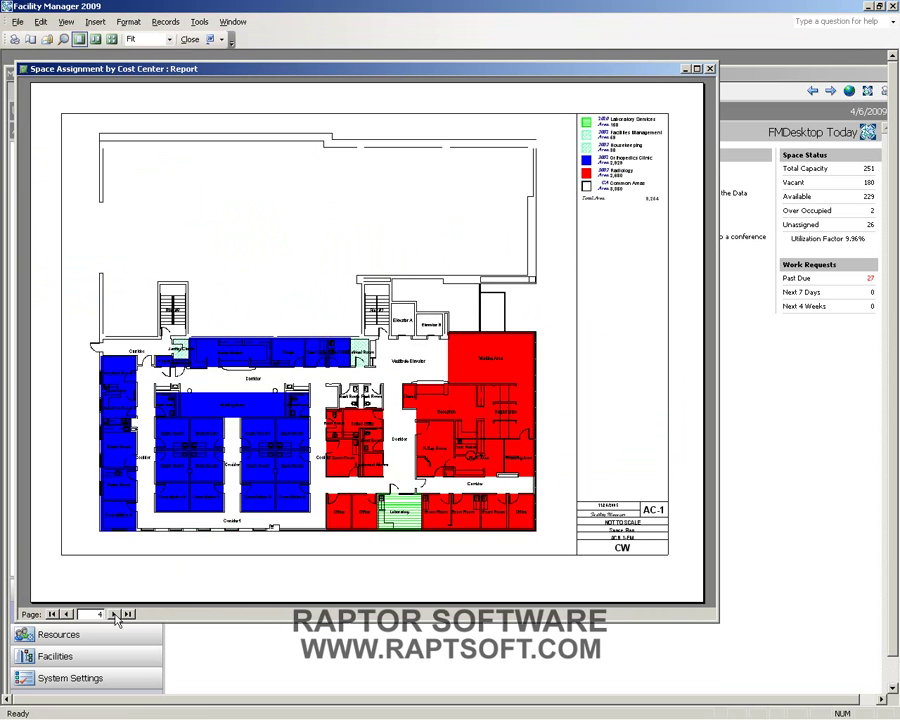
click(610, 148)
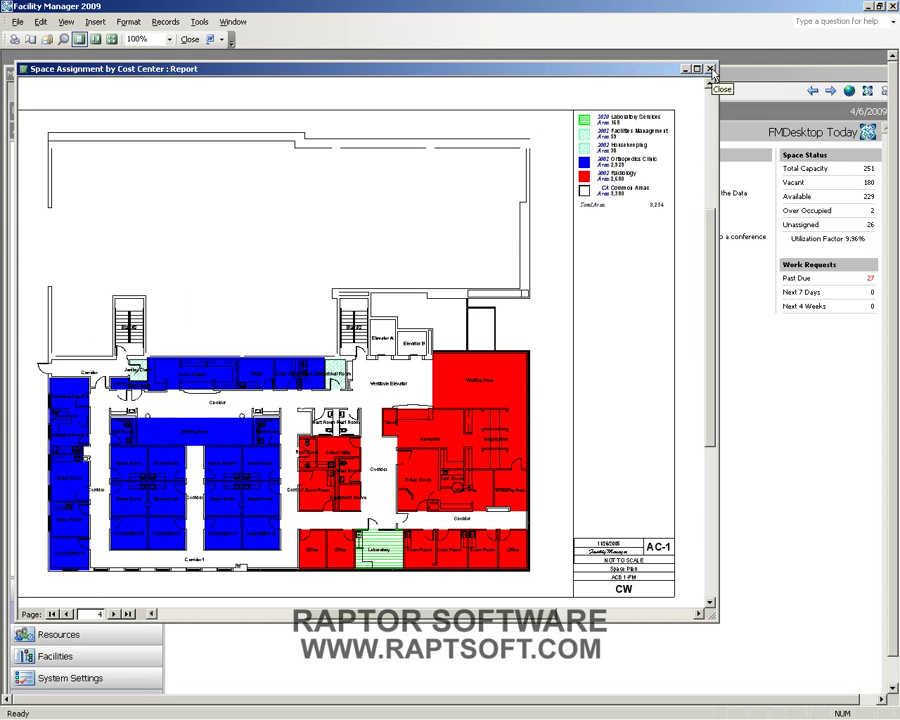
click(711, 70)
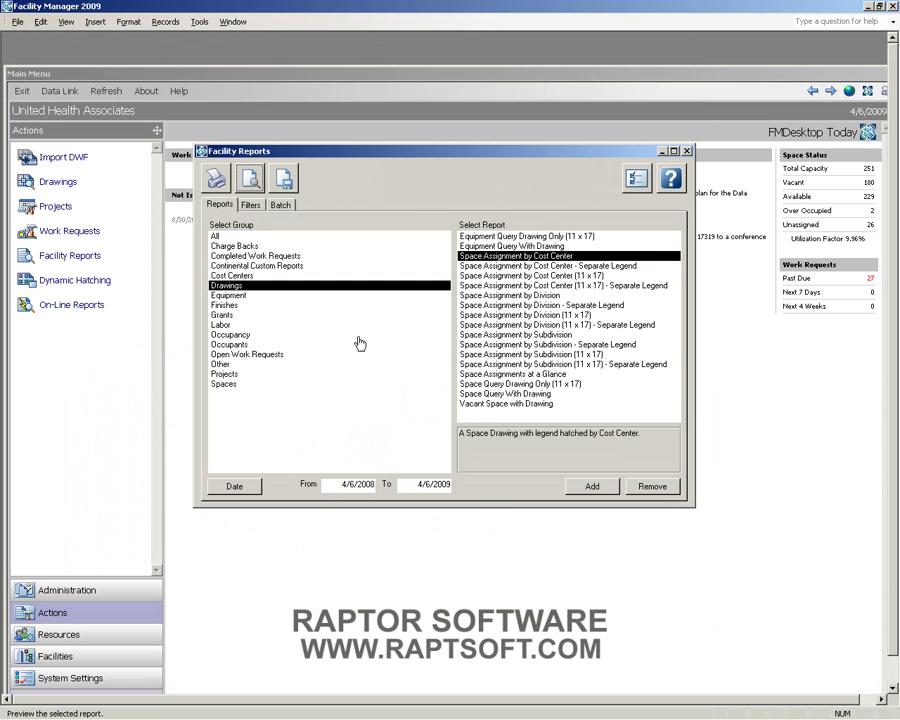
- Close the Facility Reports dialog to return to the main dashboard
click(686, 151)
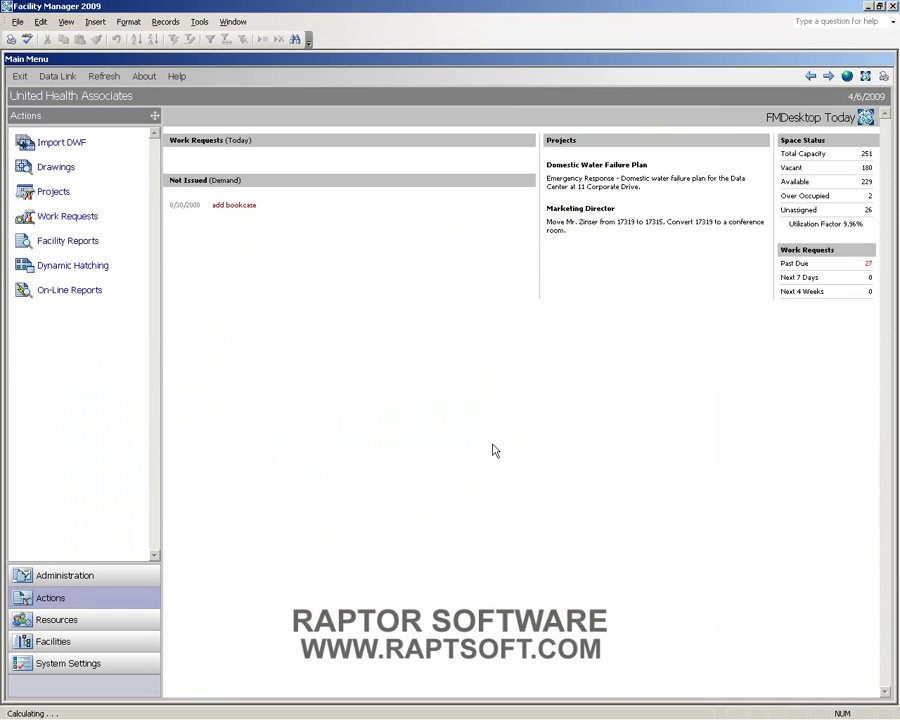